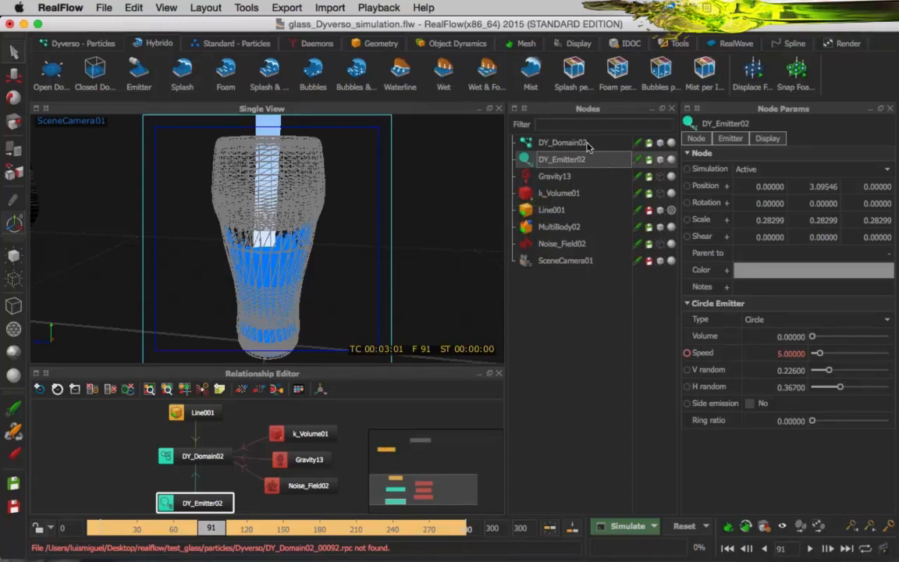
Review the parameters of DY_Domain02, DY_Emitter02, Gravity13, Noise_Field02 and Line001.
click(587, 144)
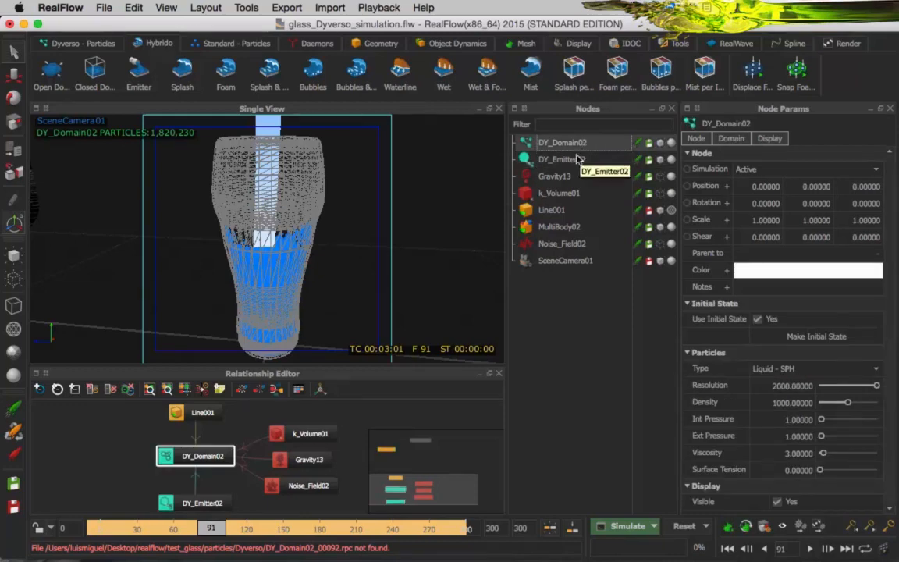
click(572, 160)
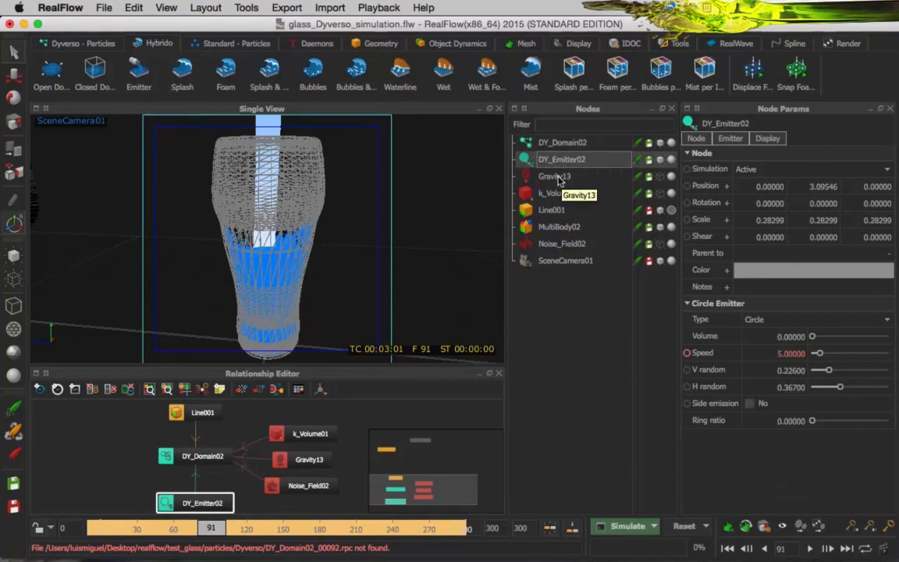
click(558, 178)
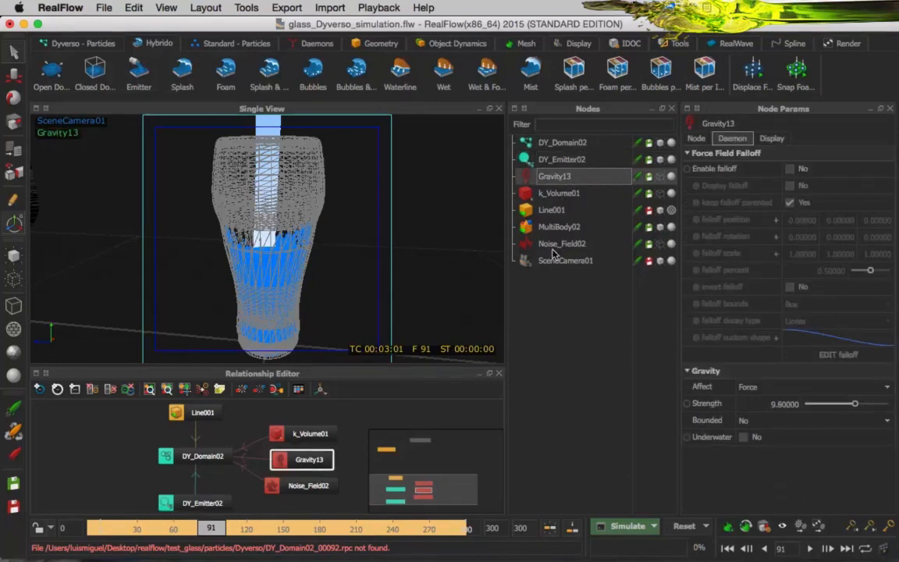
click(525, 242)
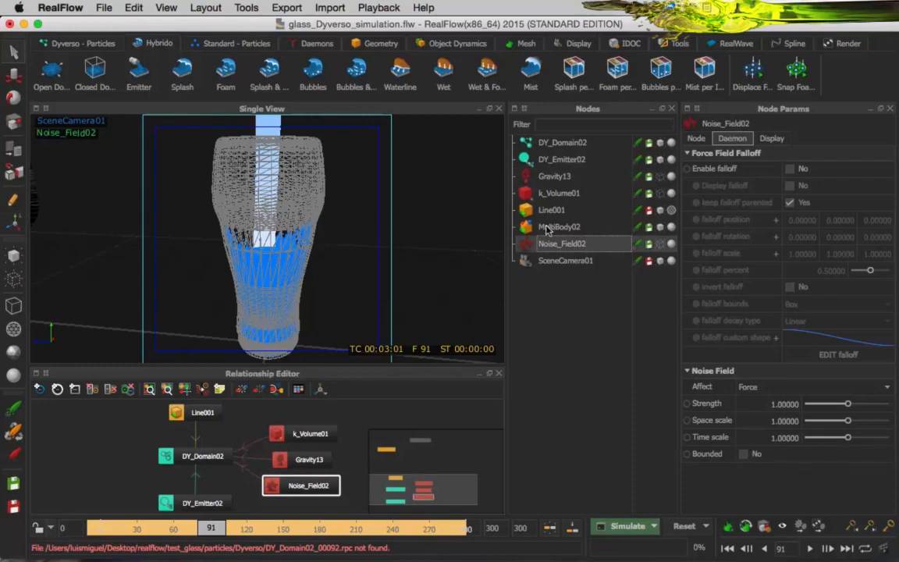
click(557, 213)
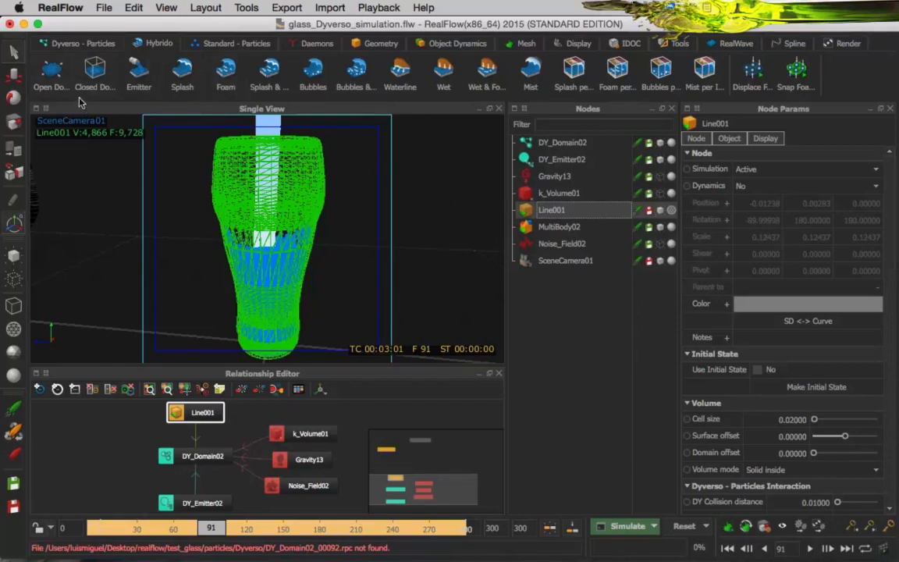
Add an open Hybrido domain to the scene.
click(59, 76)
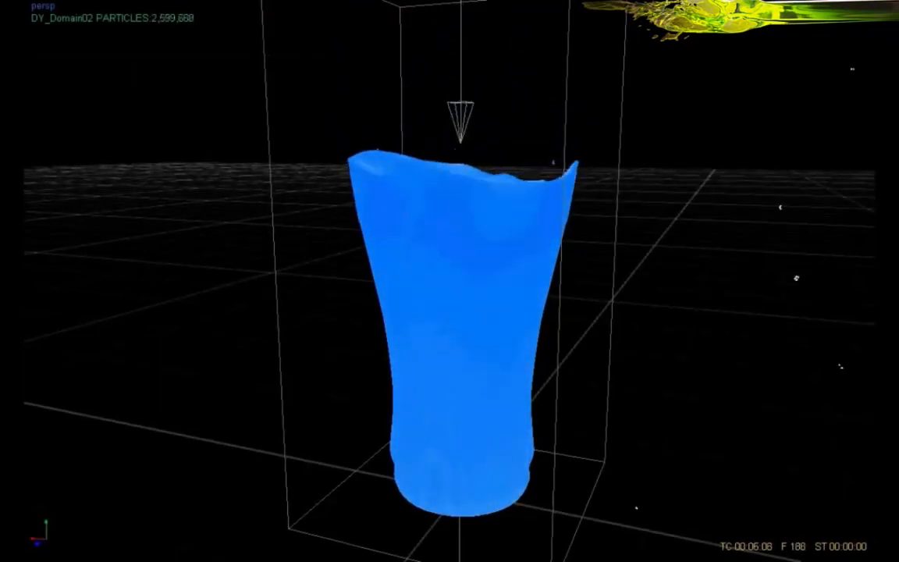
Replay the glass-filling simulation preview movie from the beginning and pause it.
mouse_move(185, 83)
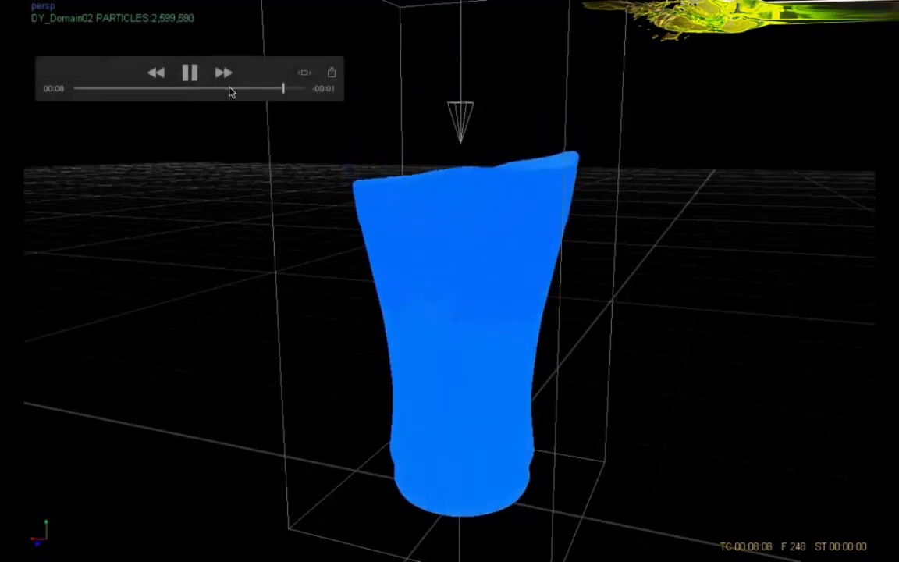
drag(273, 87, 73, 88)
click(190, 73)
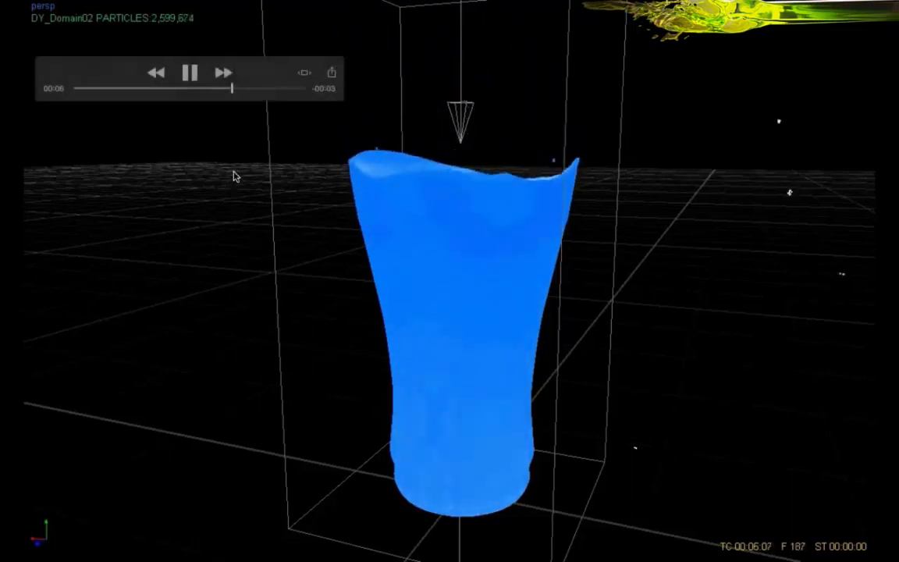
click(191, 75)
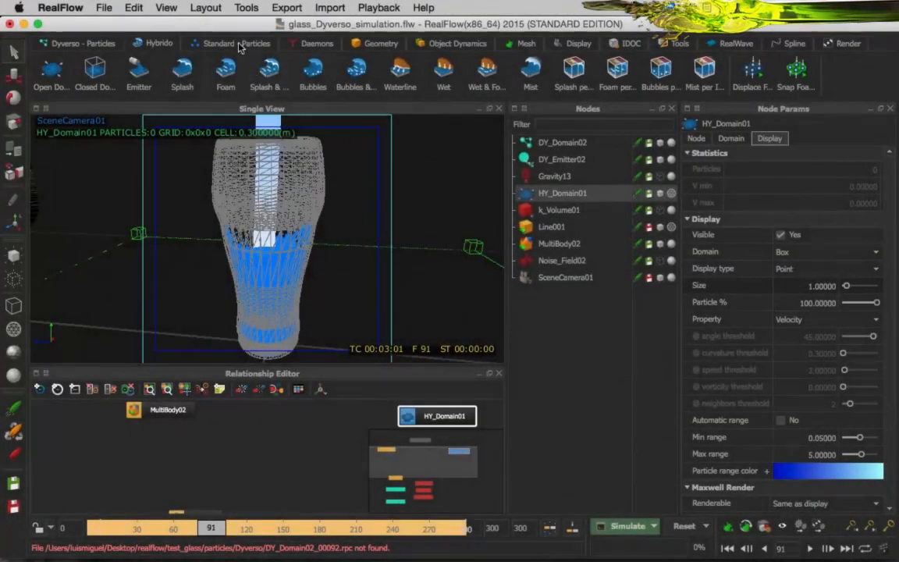
Open the Simulation Flow window, enlarge it, and add a graph under FramesPre.
click(205, 8)
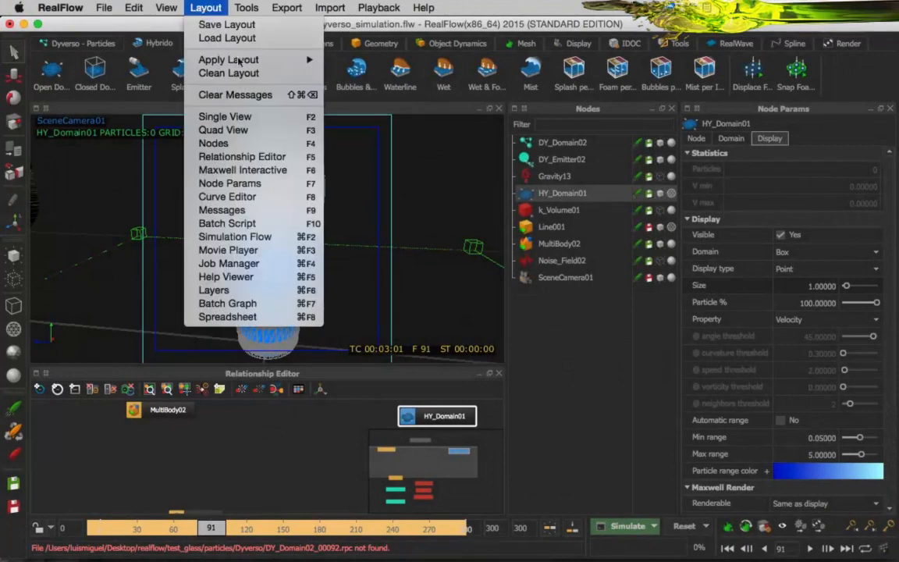
click(248, 244)
drag(370, 112, 212, 48)
drag(450, 327, 672, 470)
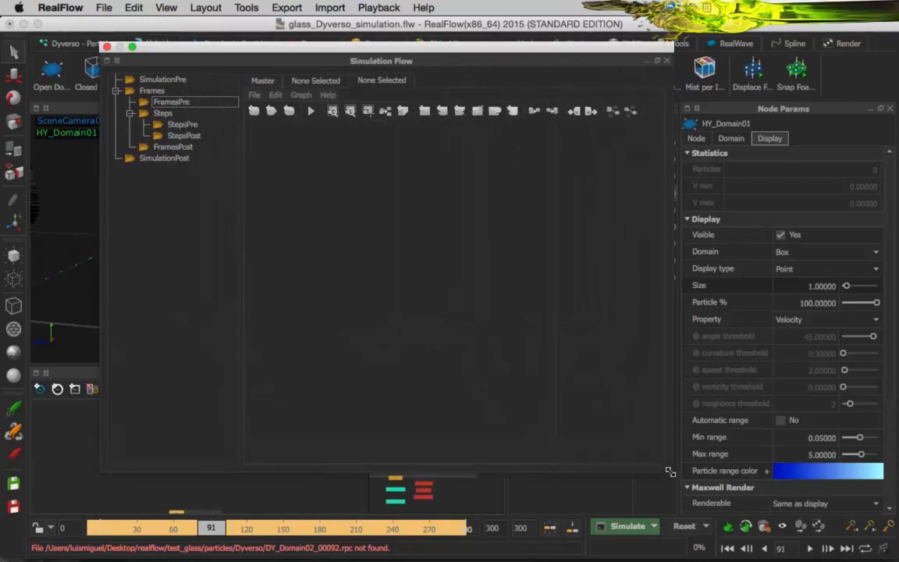
right_click(174, 106)
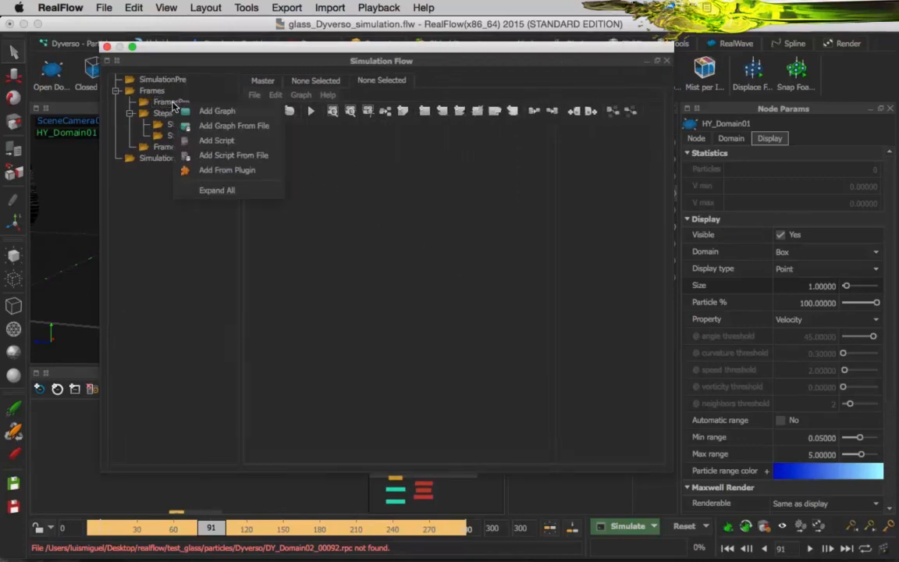
click(217, 113)
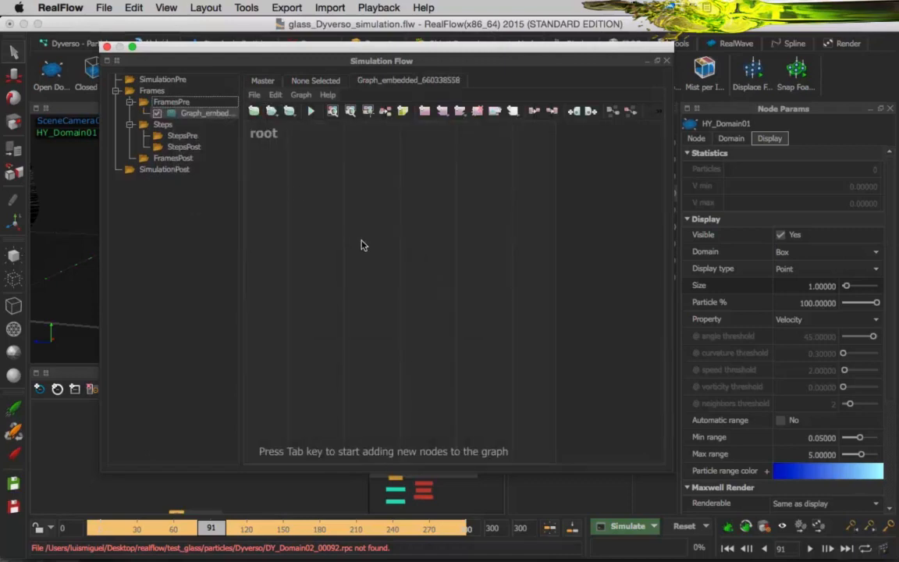
Add a GetParticles node to the graph and place it in the upper-left part of the canvas.
key(Tab)
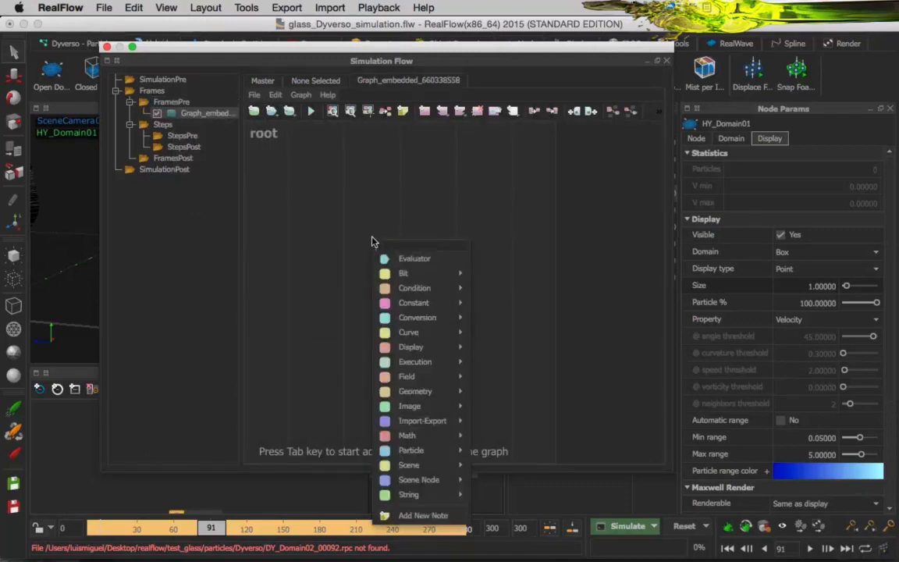
text(get pa)
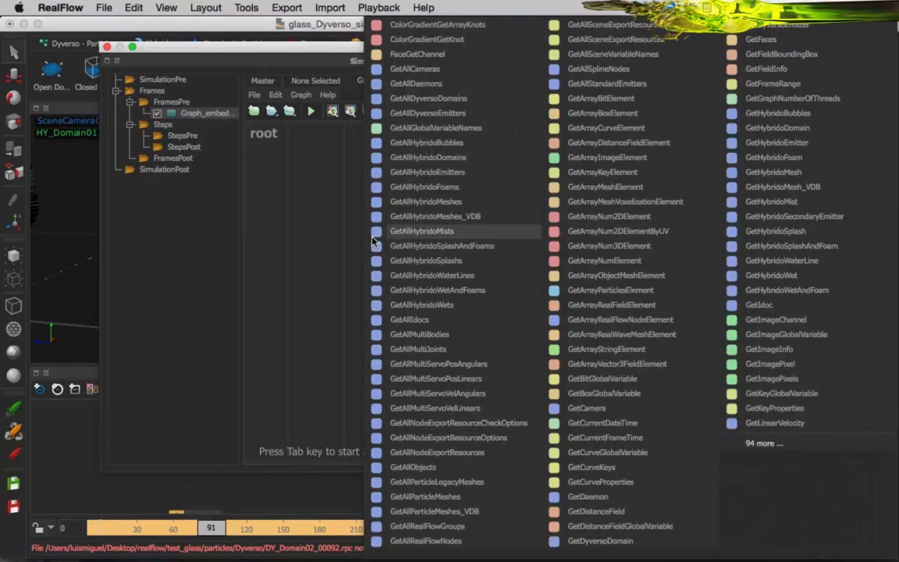
text(rticles)
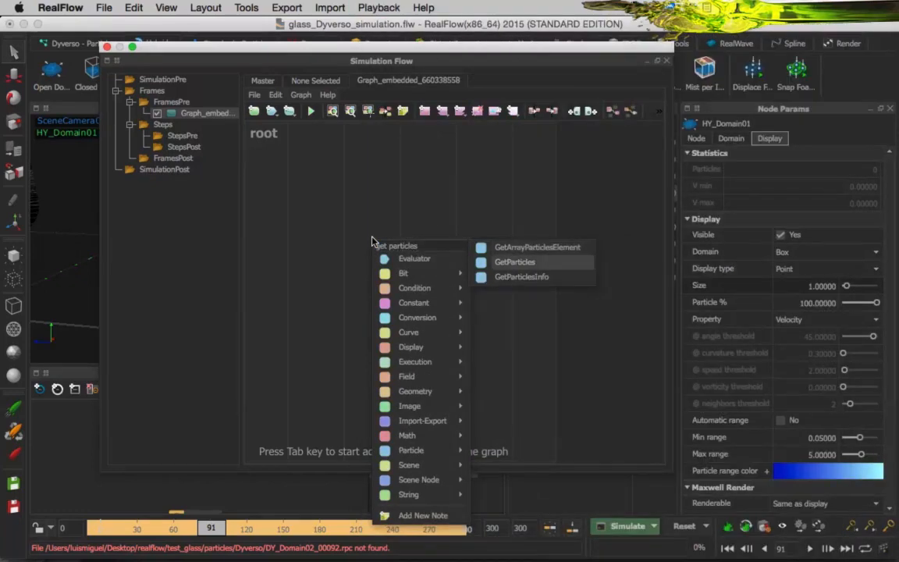
key(Return)
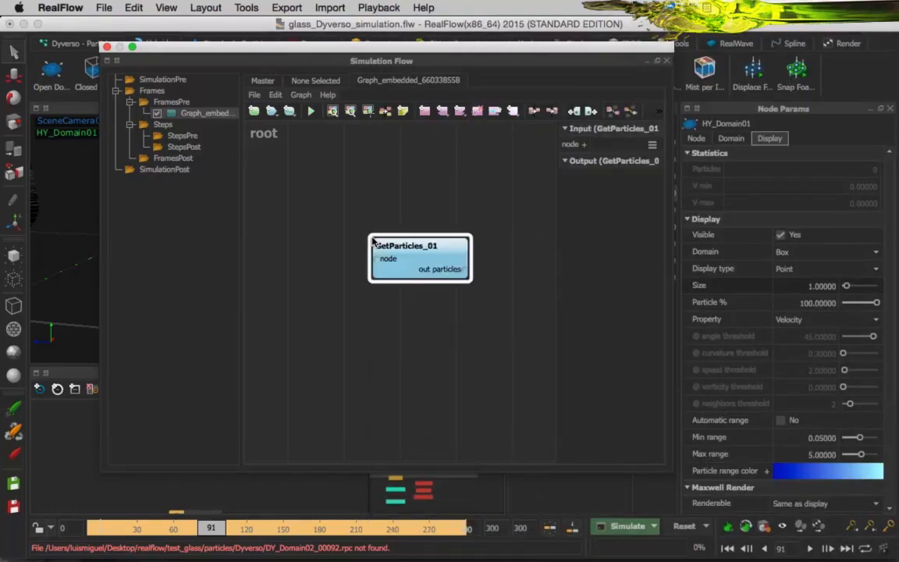
drag(374, 240, 327, 212)
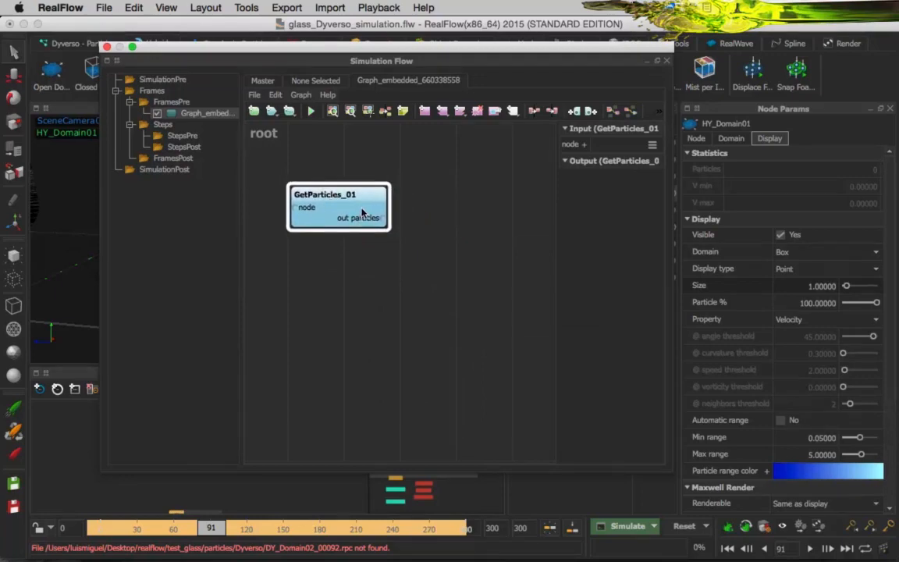
Assign DY_Domain02 as the GetParticles node input and shift the node slightly up and left.
click(582, 144)
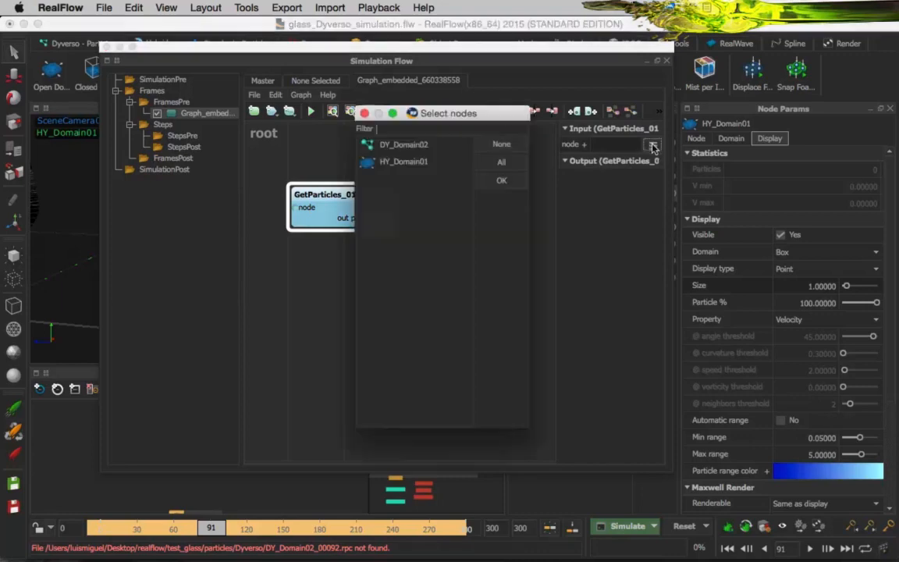
click(401, 144)
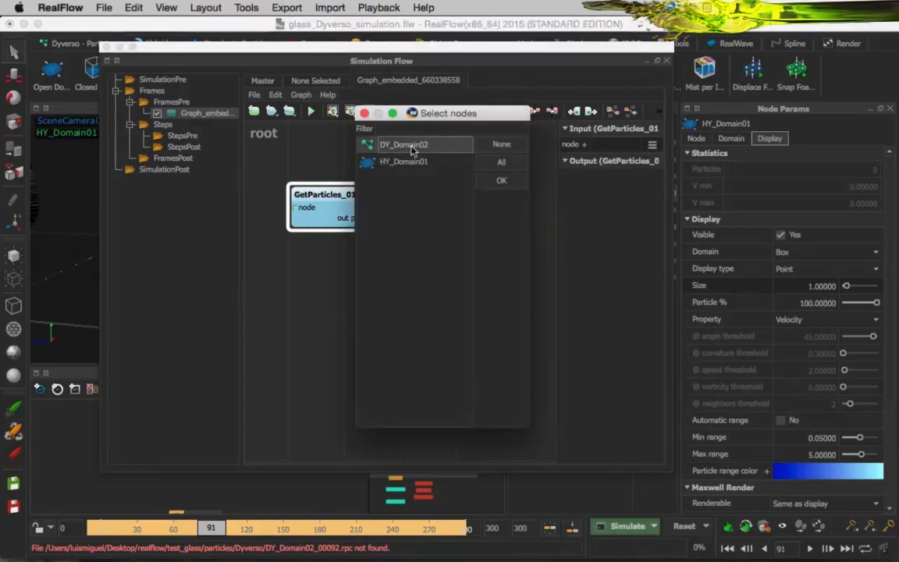
click(497, 183)
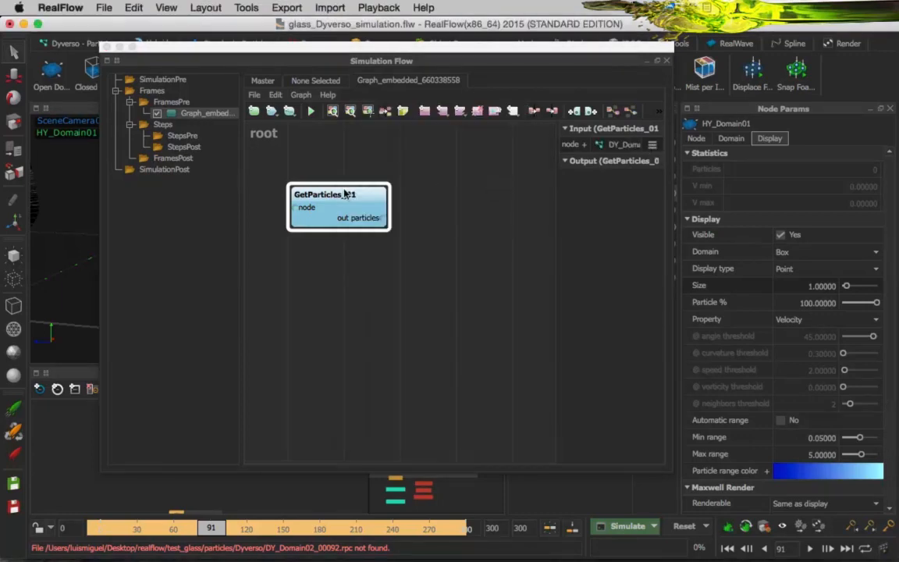
drag(349, 203, 327, 183)
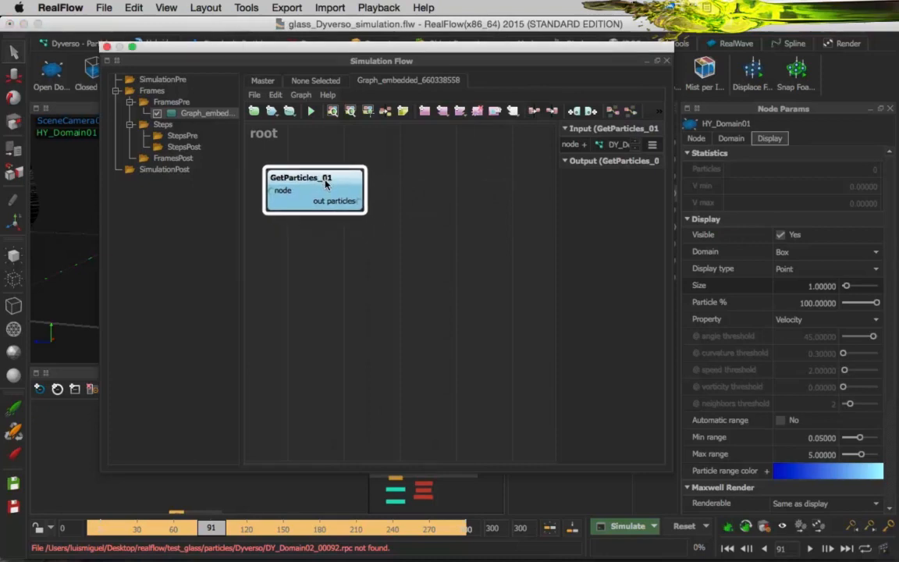
Add a SetParticles node below GetParticles and connect out particles to its particles input.
click(402, 294)
right_click(403, 295)
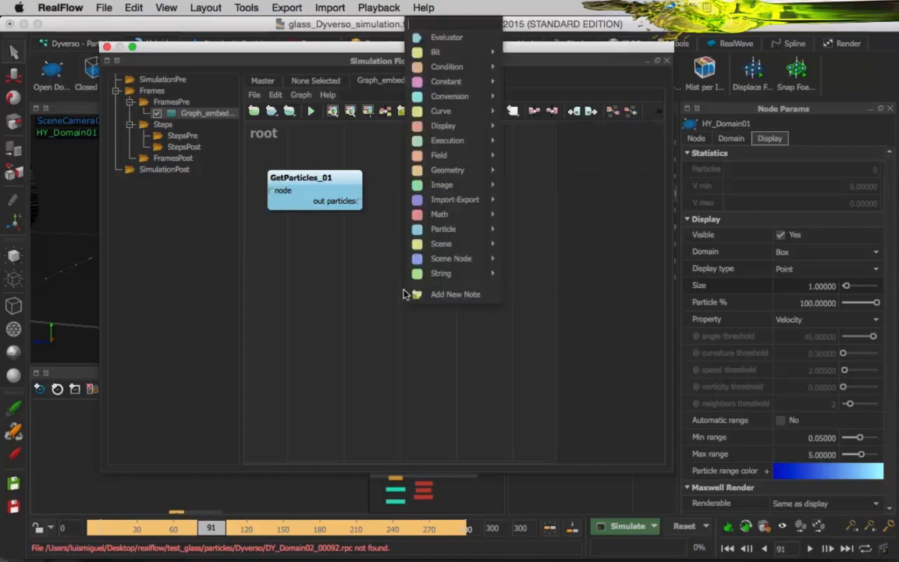
text(set)
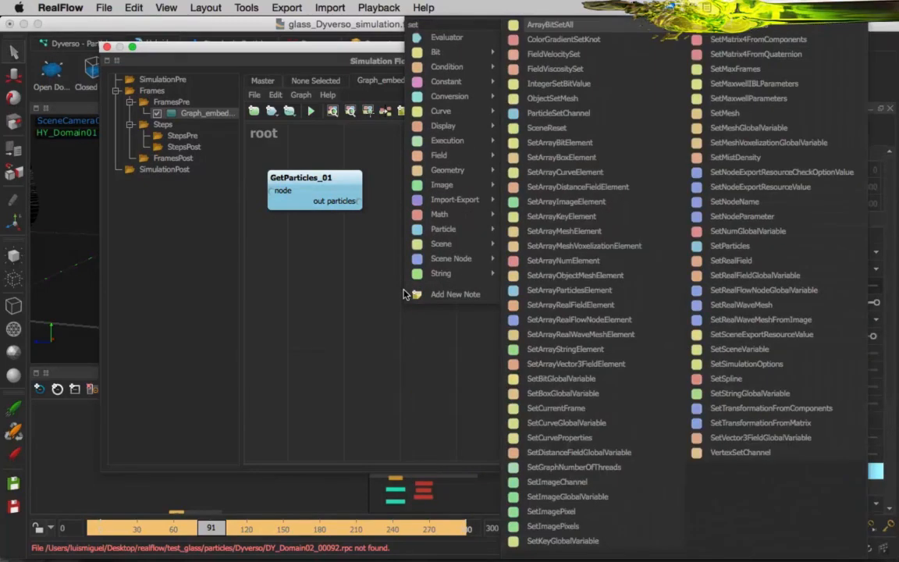
text(Par)
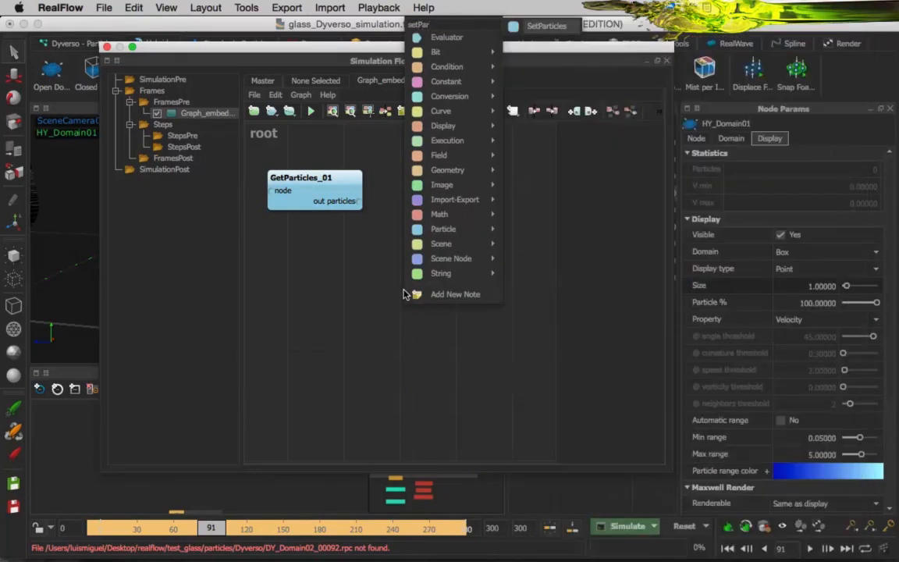
key(Return)
drag(449, 300, 438, 281)
click(287, 173)
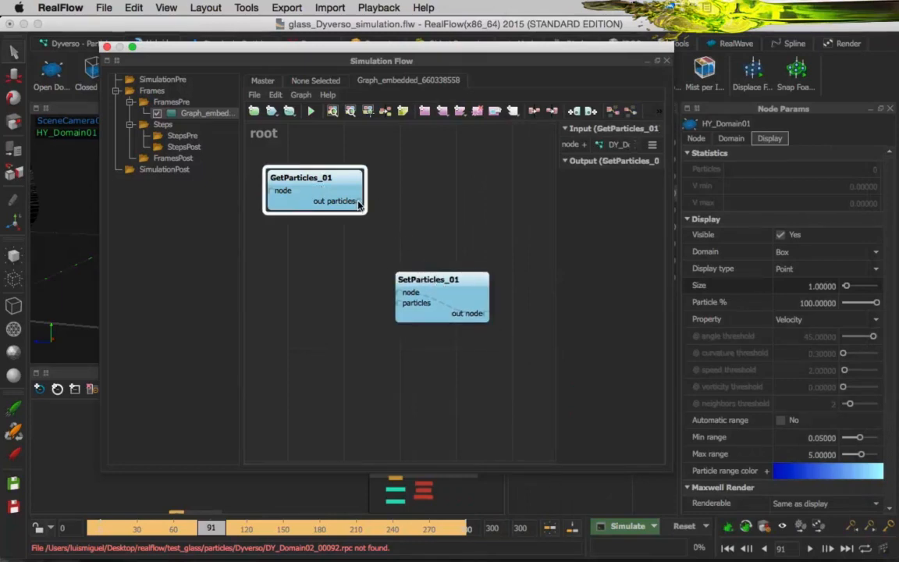
drag(359, 201, 399, 303)
Assign HY_Domain01 as the SetParticles node input and move the two graph nodes further to the left.
click(411, 306)
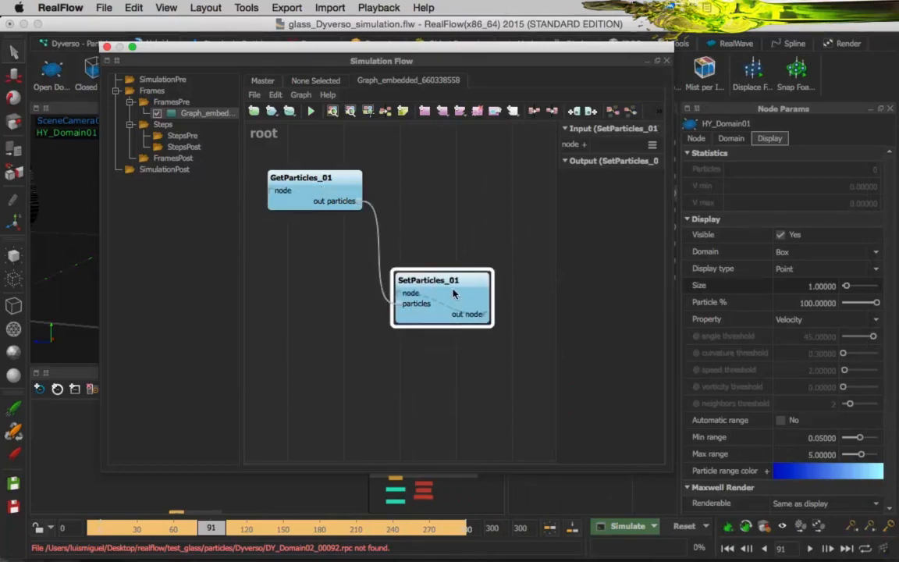
click(652, 145)
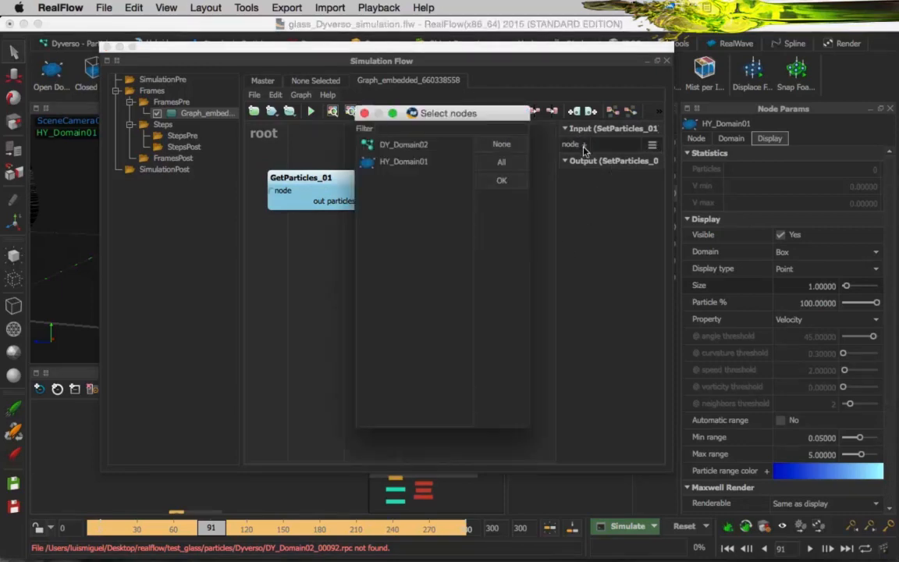
click(420, 164)
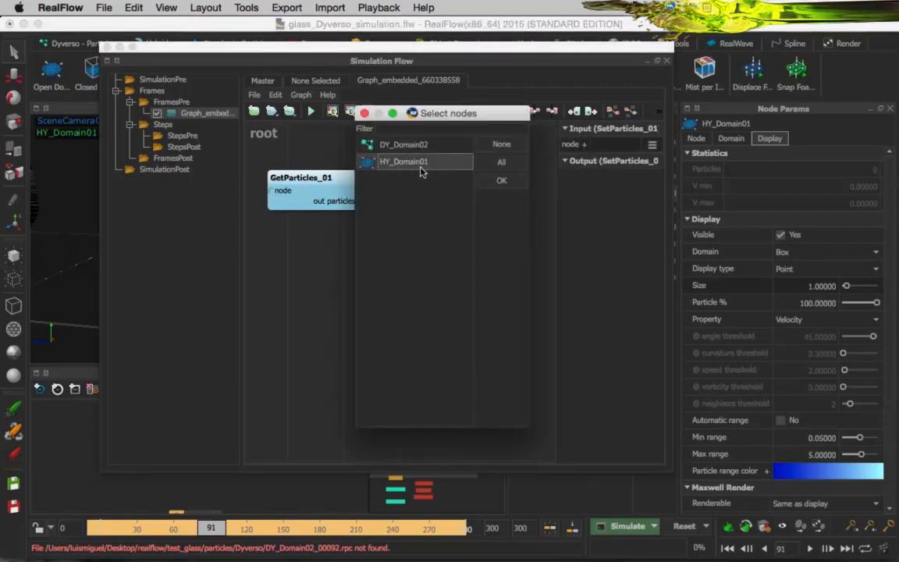
click(501, 182)
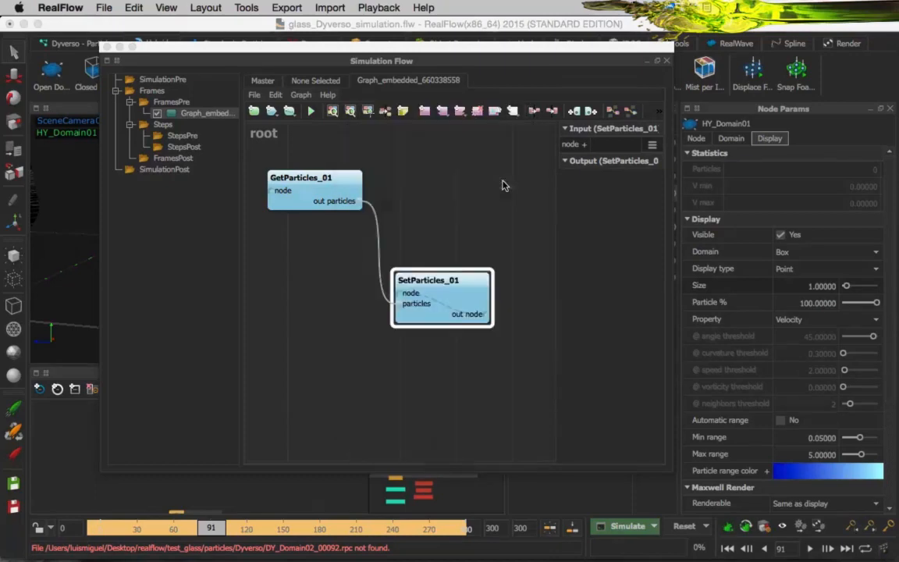
drag(459, 302, 415, 332)
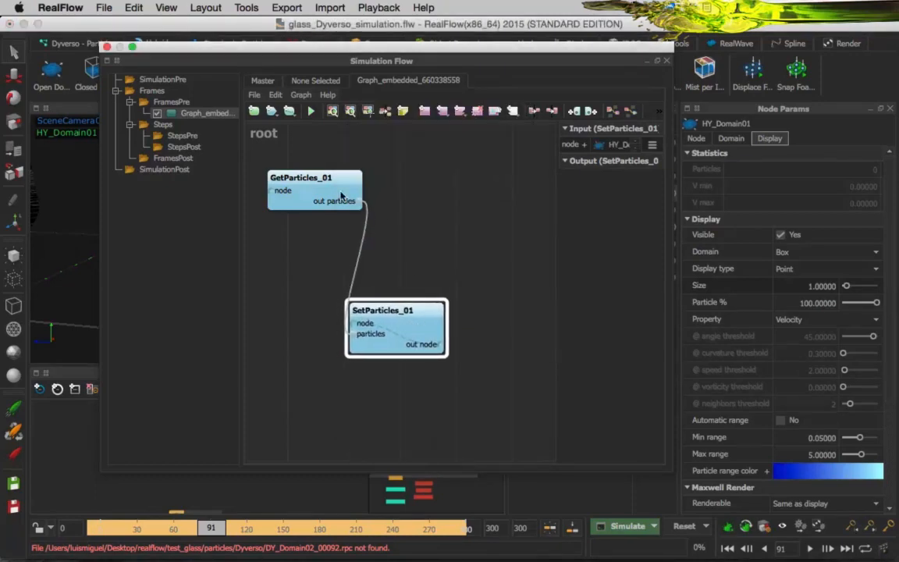
drag(341, 196, 299, 207)
Connect the free SetParticles output to a new Evaluator and arrange the three nodes diagonally.
right_click(419, 322)
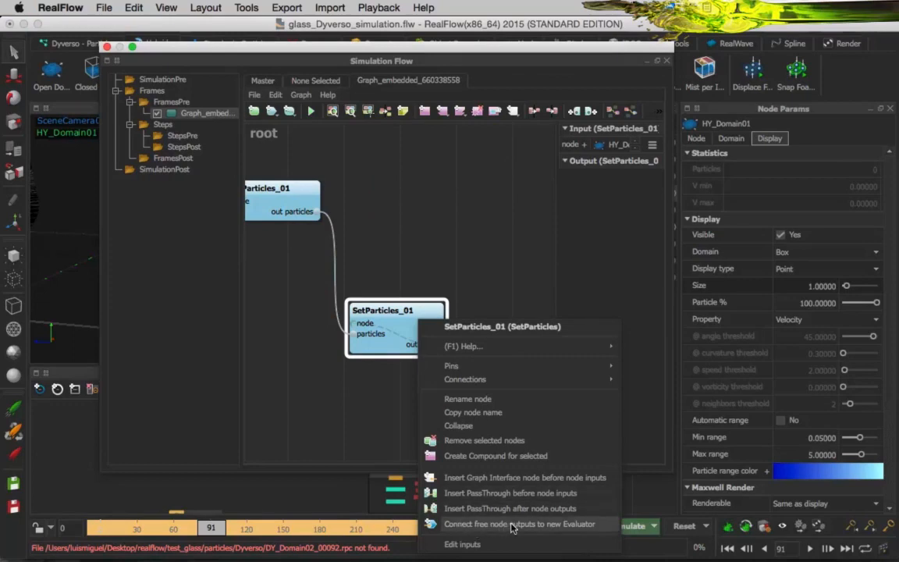
click(556, 526)
drag(503, 331, 515, 365)
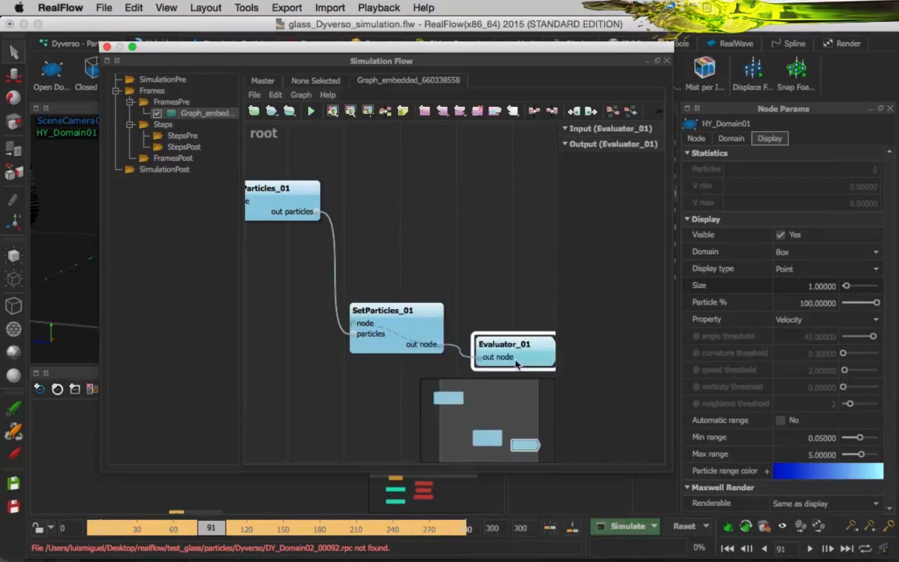
drag(426, 325, 409, 272)
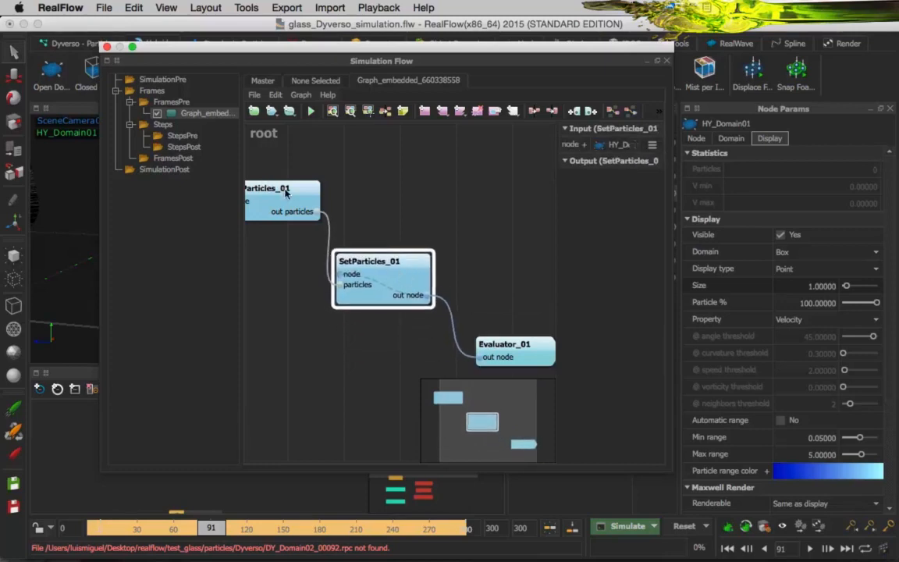
drag(286, 194, 322, 184)
drag(375, 262, 379, 243)
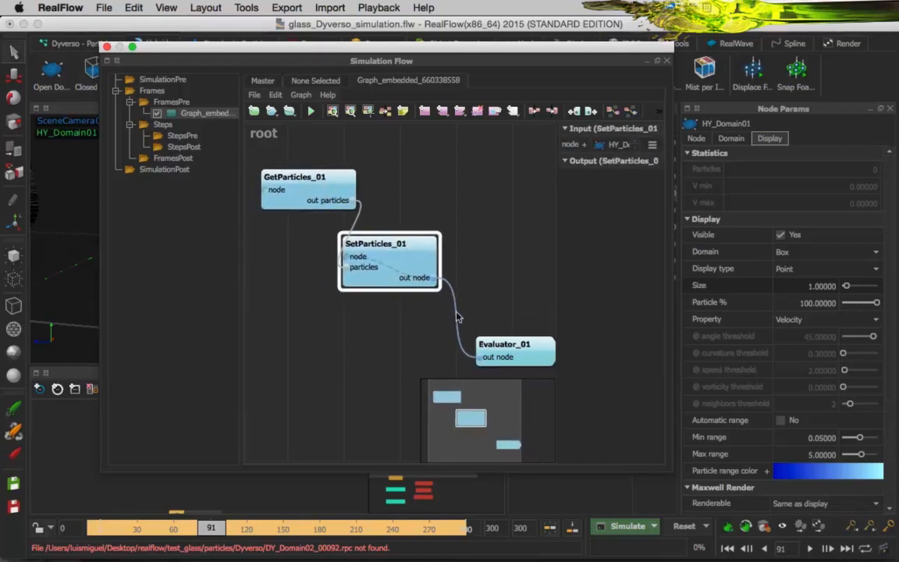
Move the Evaluator node slightly closer to SetParticles and close the Simulation Flow window.
drag(507, 345, 495, 331)
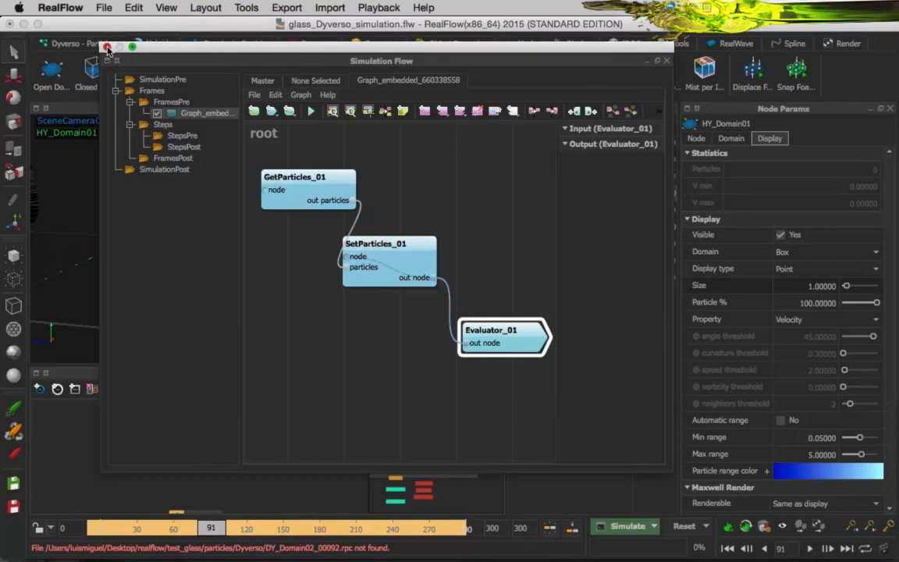
click(108, 47)
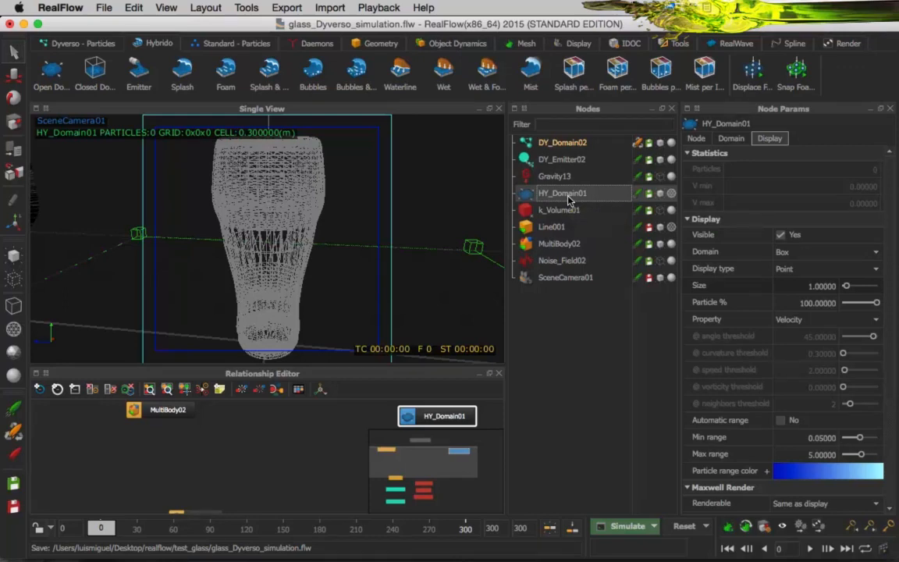
Replace HY_Domain01's .gfc fields cache export with the OpenVDB fields cache in Export Central and launch the simulation.
click(286, 8)
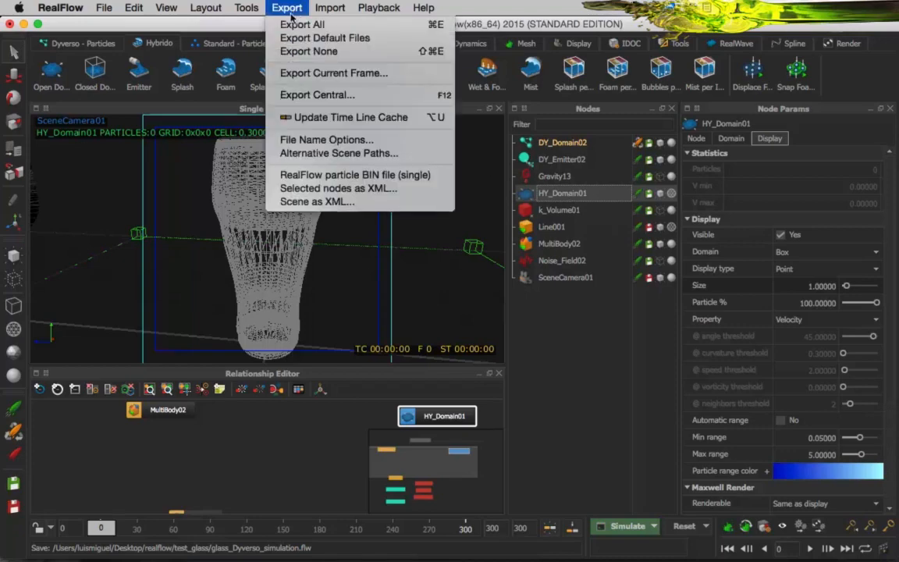
click(305, 95)
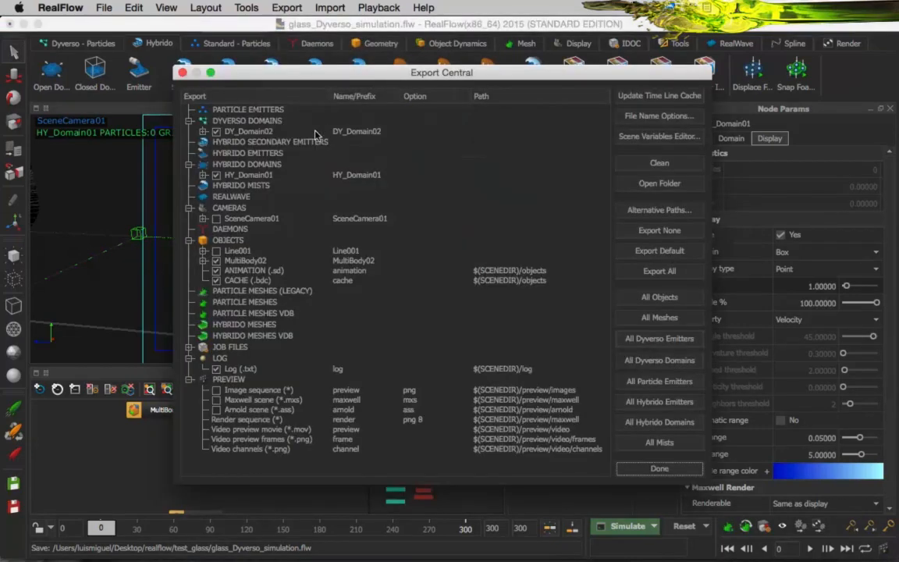
click(202, 175)
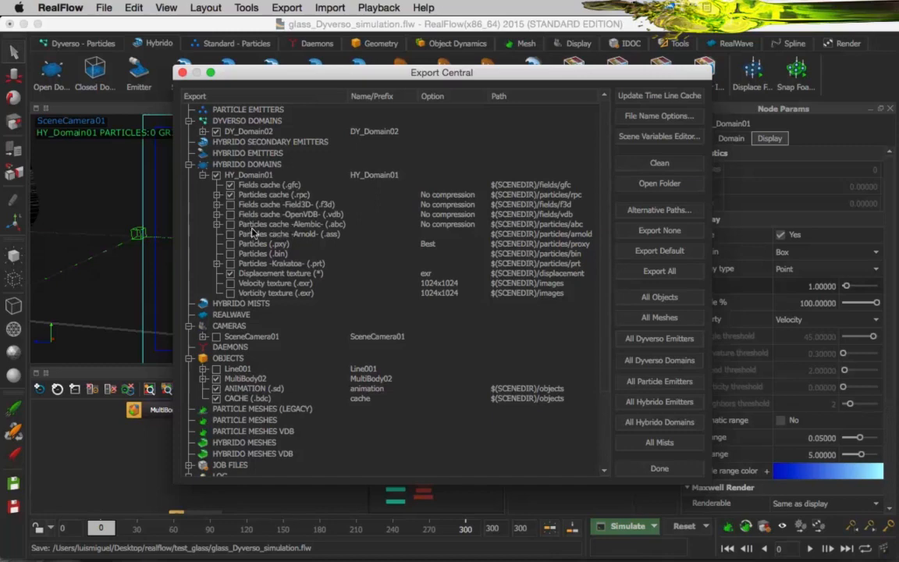
click(231, 214)
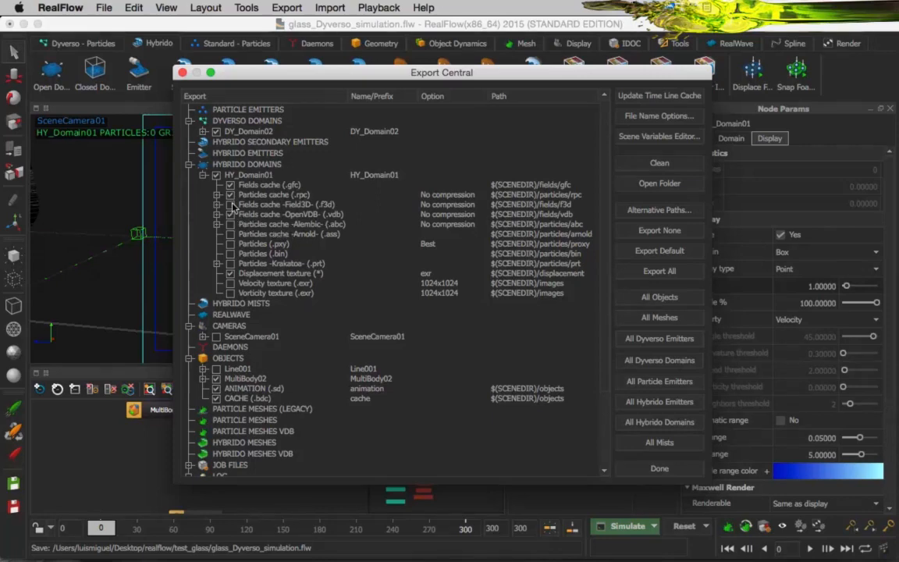
click(230, 185)
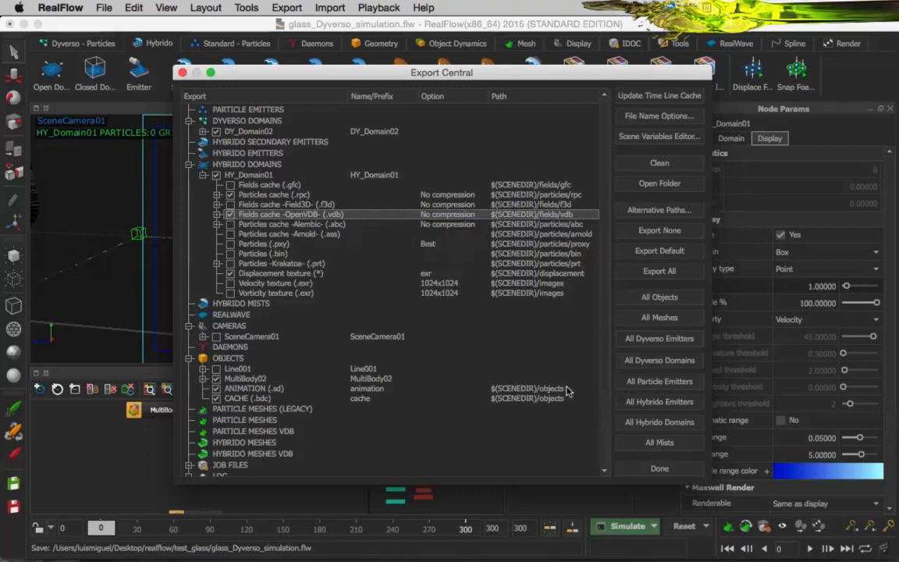
click(652, 468)
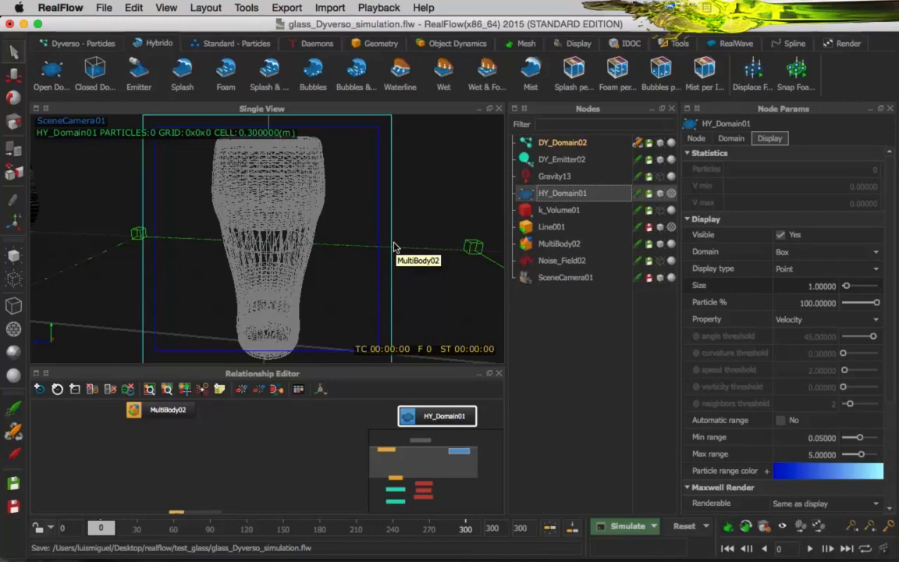
click(627, 527)
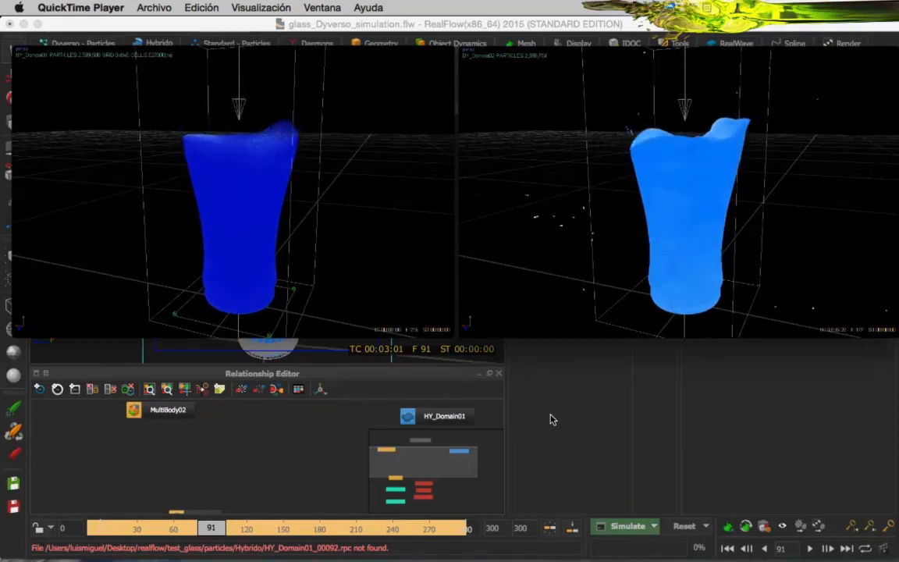
Pause the glass_liquid_dyverso.mov and glass_liquid_hybrido.mov comparison videos in QuickTime Player and return to RealFlow.
mouse_move(540, 300)
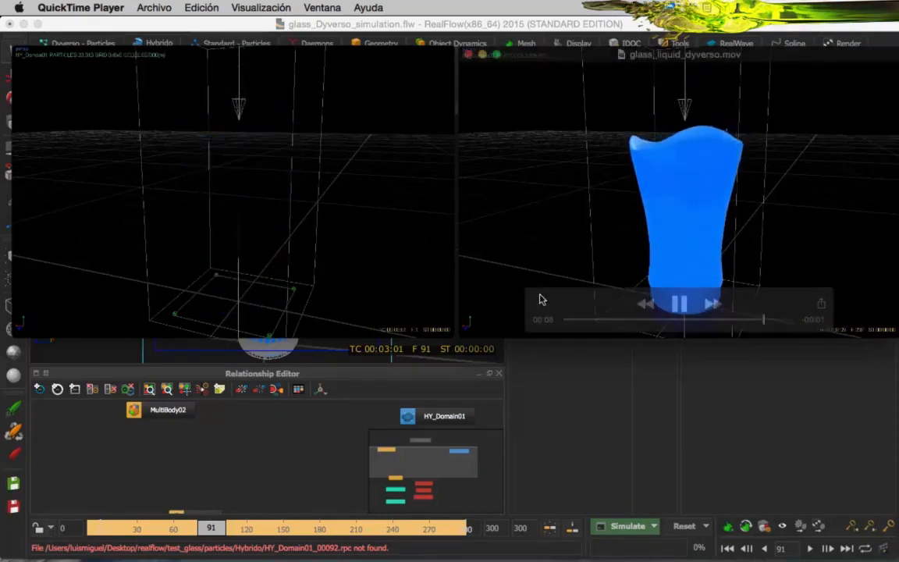
click(681, 307)
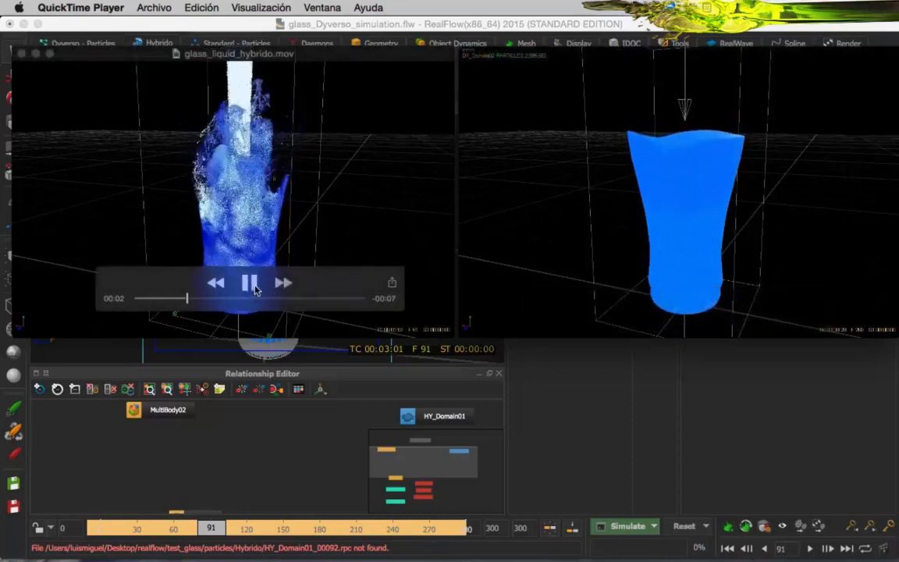
click(249, 283)
click(555, 415)
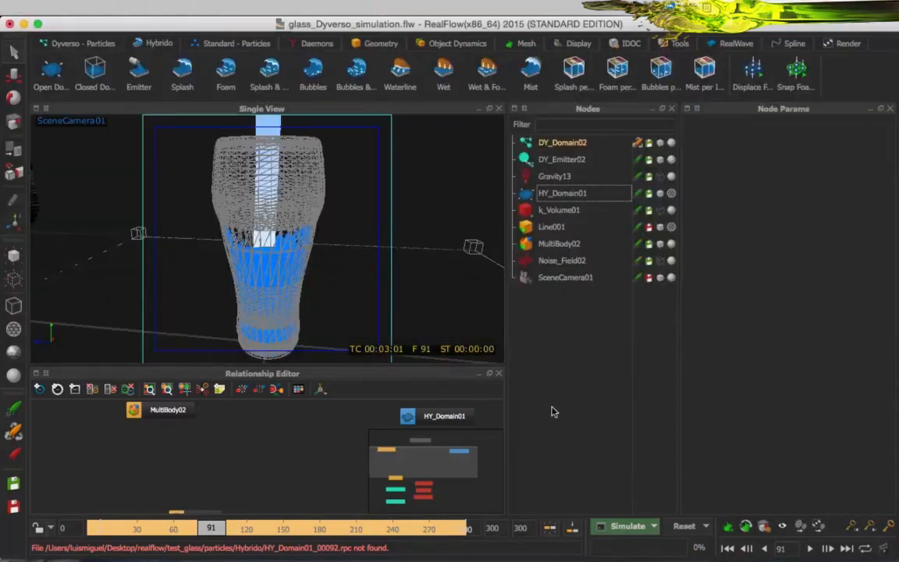
Hide the Line001 glass mesh and the DY_Domain02 particles in the viewport, and select HY_Domain01.
click(559, 193)
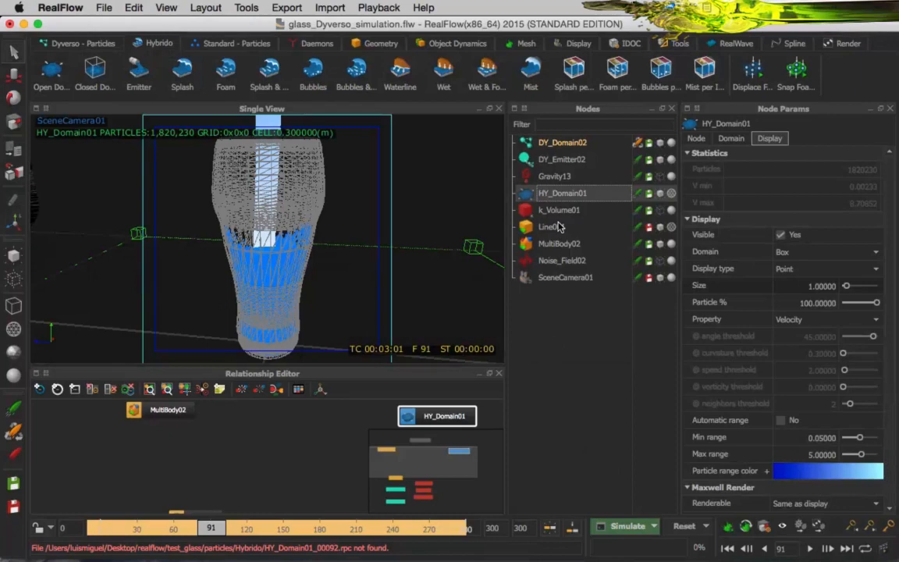
click(556, 226)
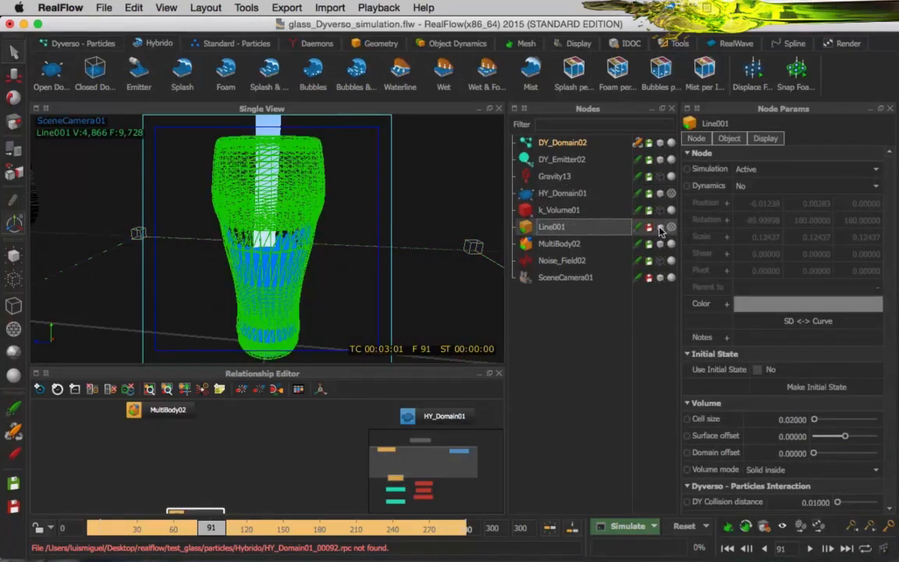
click(660, 228)
click(572, 195)
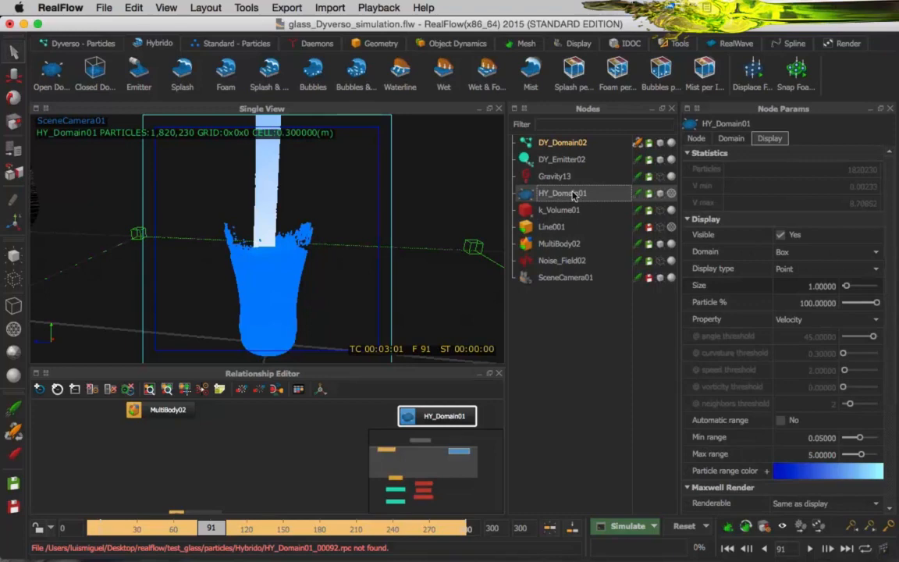
click(578, 146)
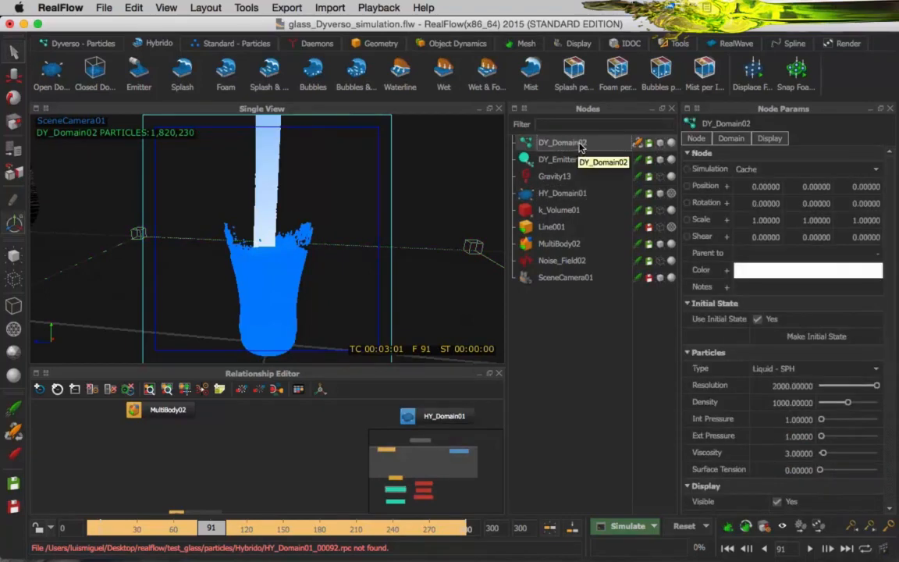
click(660, 143)
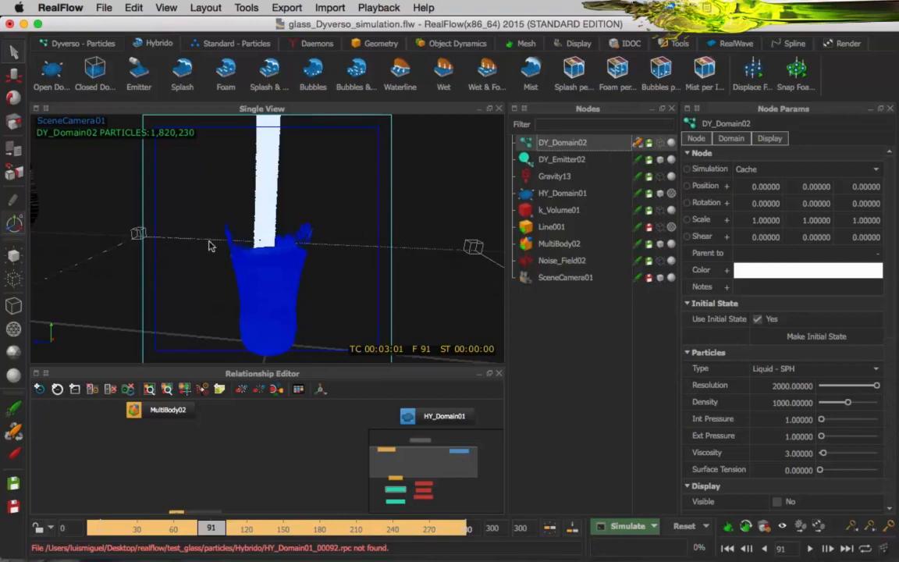
click(546, 193)
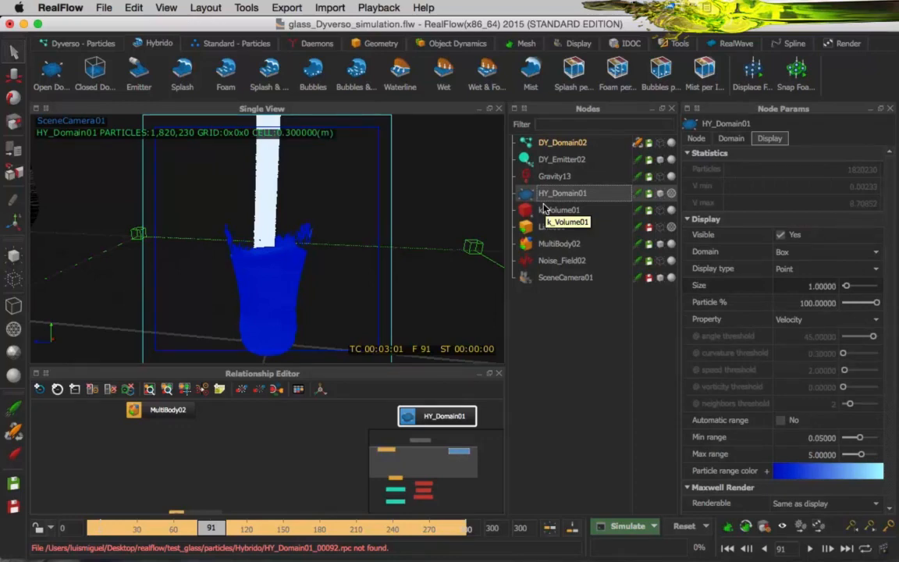
Set the simulation state of DY_Domain02 to Inactive and that of HY_Domain01 to Cache.
click(559, 146)
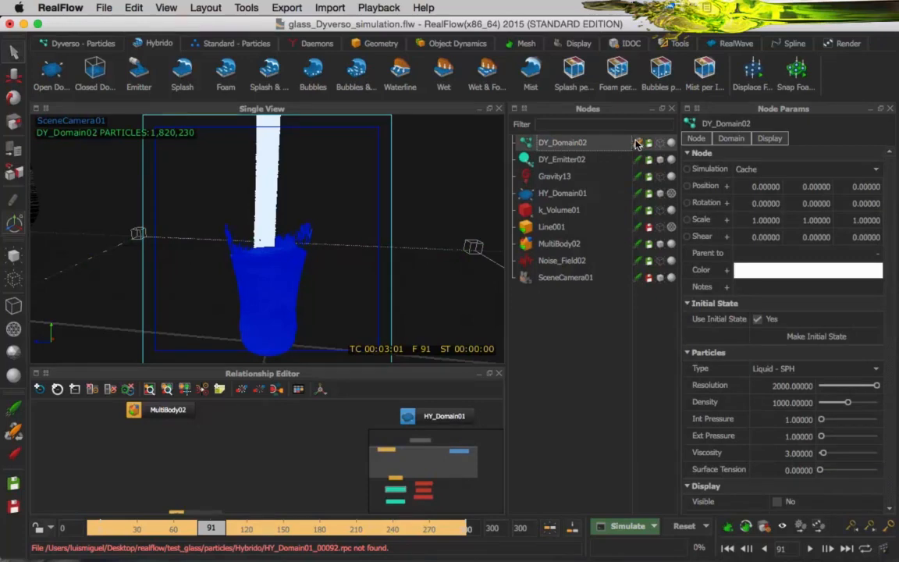
click(637, 142)
click(577, 193)
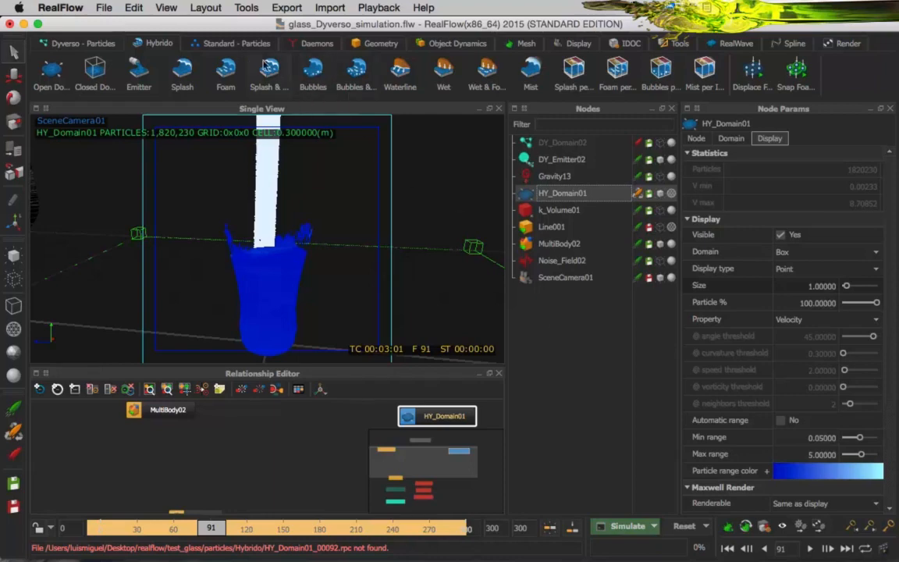
Add a Hybrido Bubbles node, place it just above HY_Domain01 in the relationship graph and link it to that domain.
drag(452, 411, 251, 481)
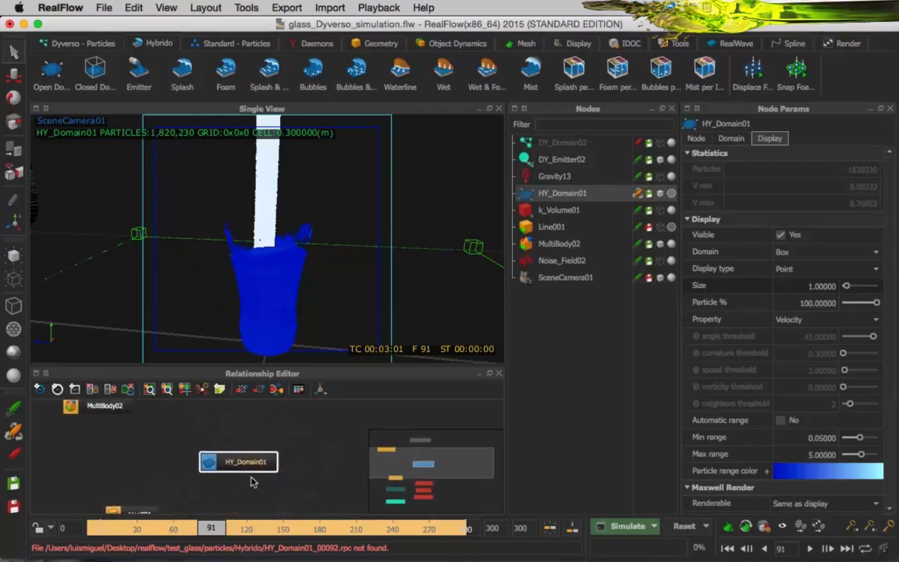
click(313, 72)
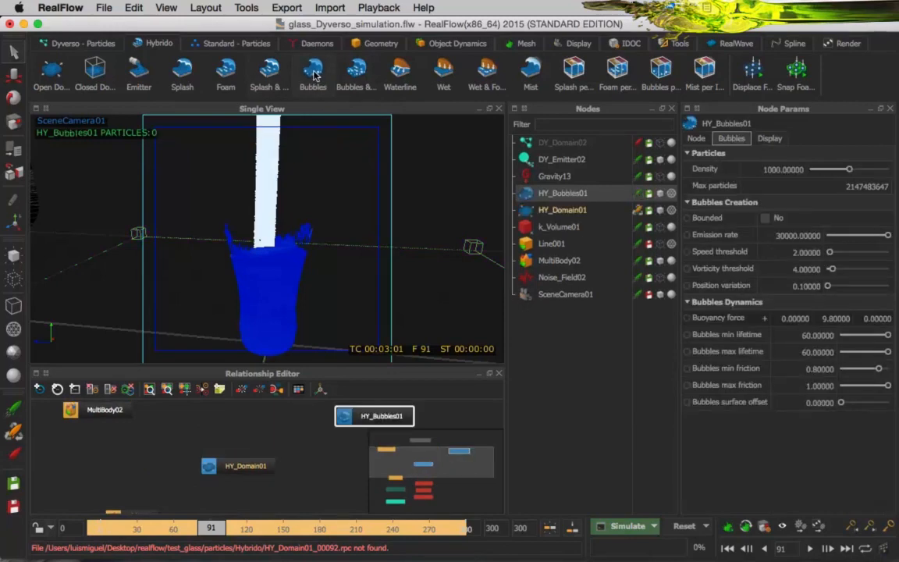
drag(373, 418, 316, 431)
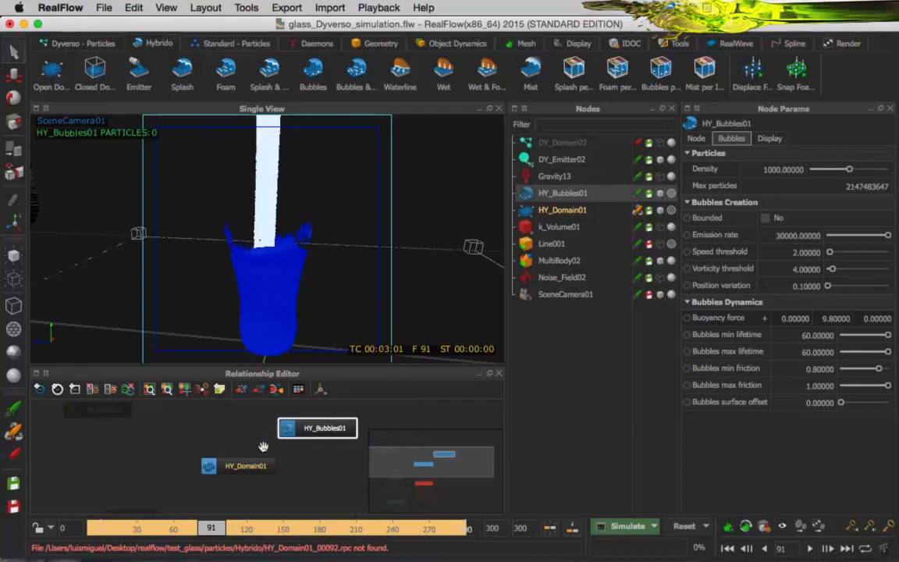
drag(324, 425, 286, 419)
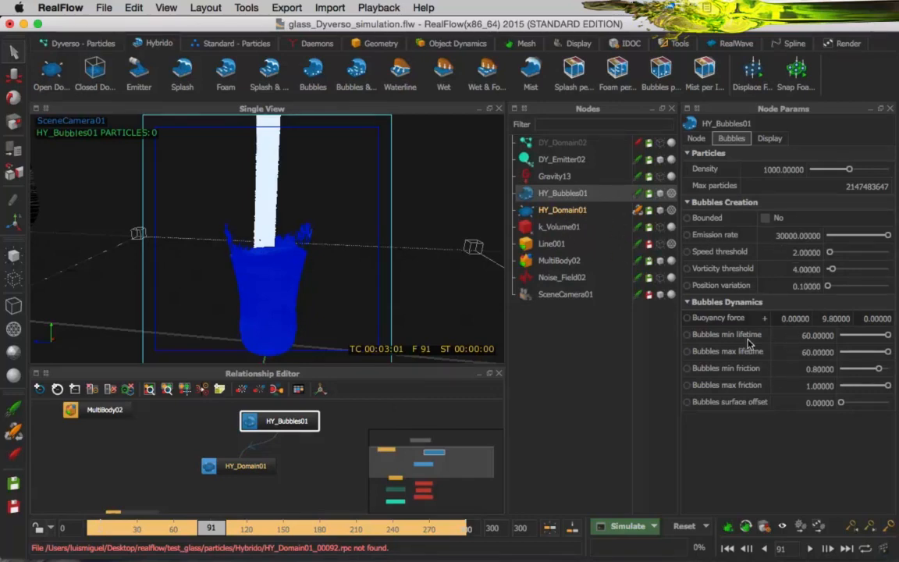
Set the bubbles' minimum lifetime to 0.1 and maximum lifetime to 0.4, and launch the simulation.
click(797, 336)
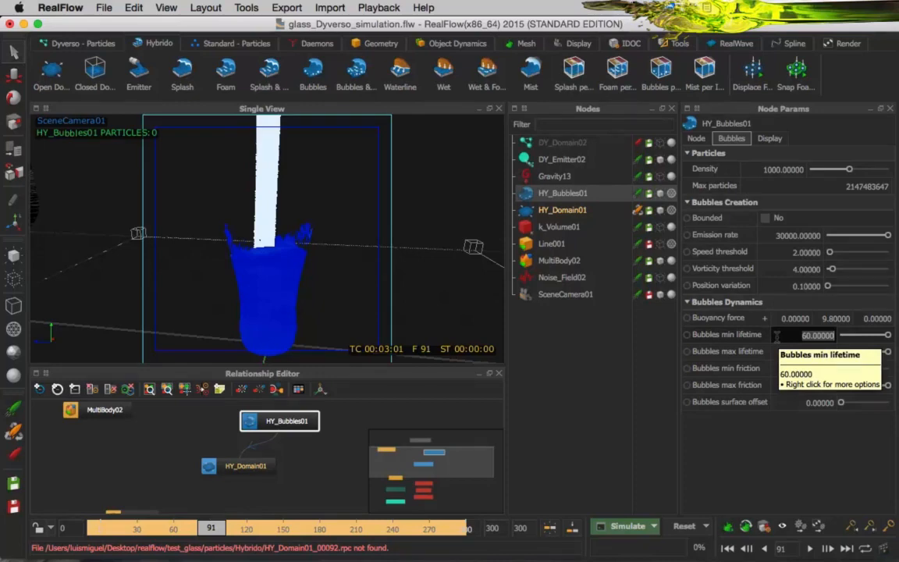
text(0.1)
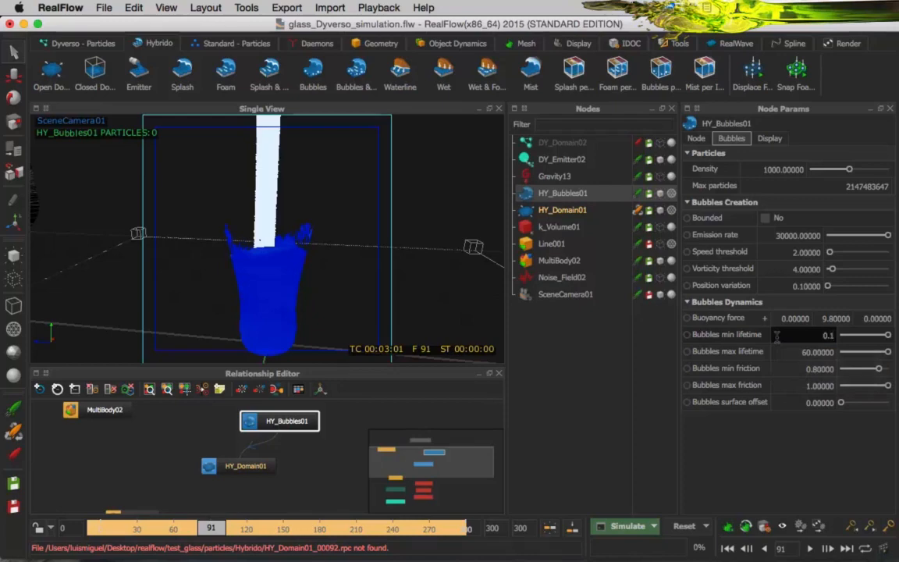
key(Return)
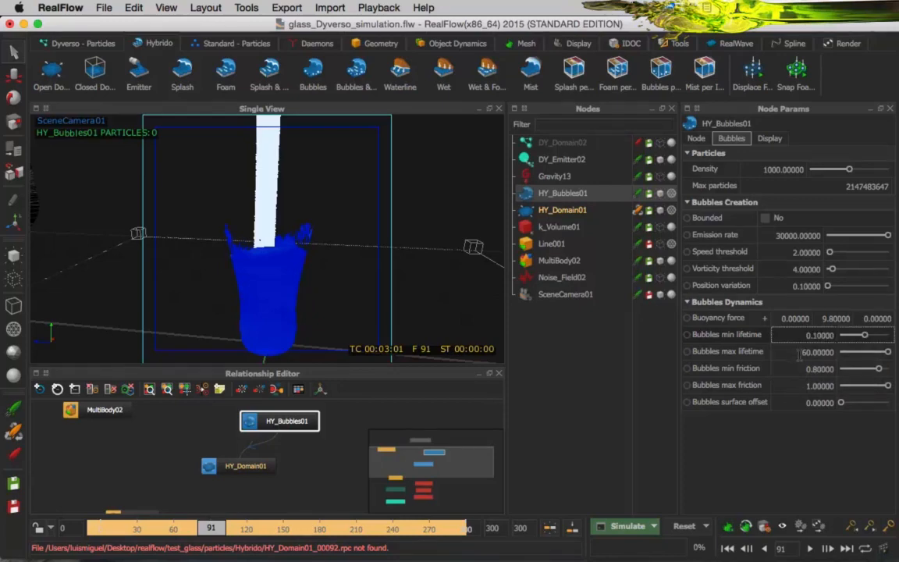
click(799, 352)
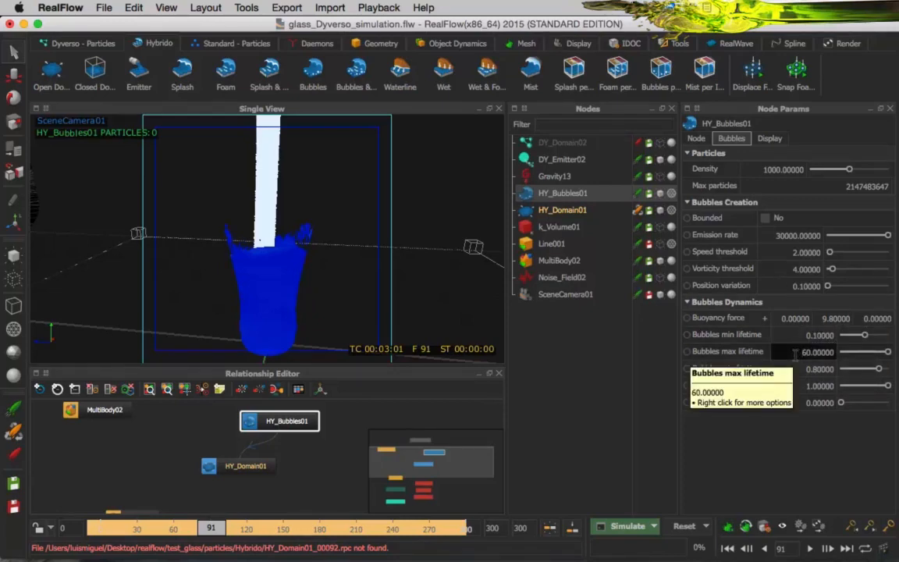
key(shift+Right)
key(shift+Right)
key(shift+Right)
text(0.)
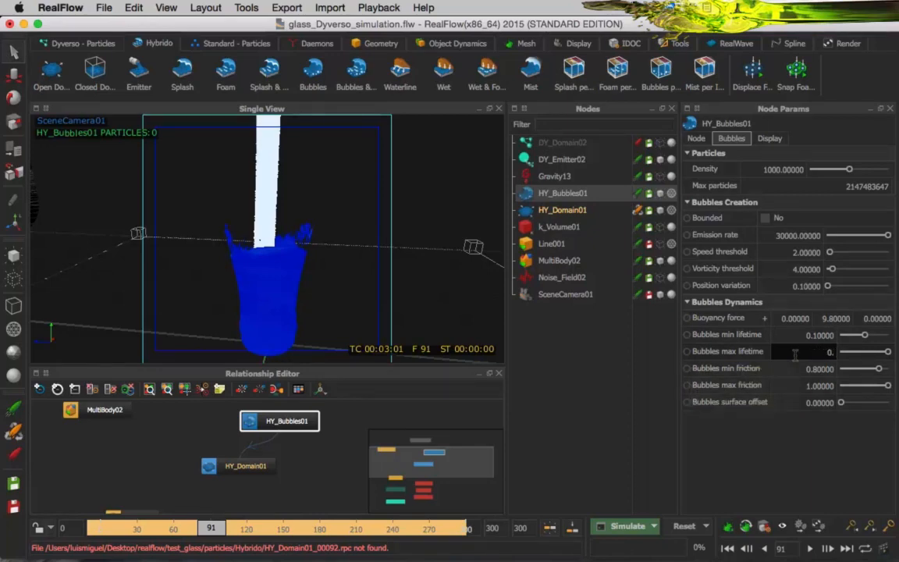
key(Return)
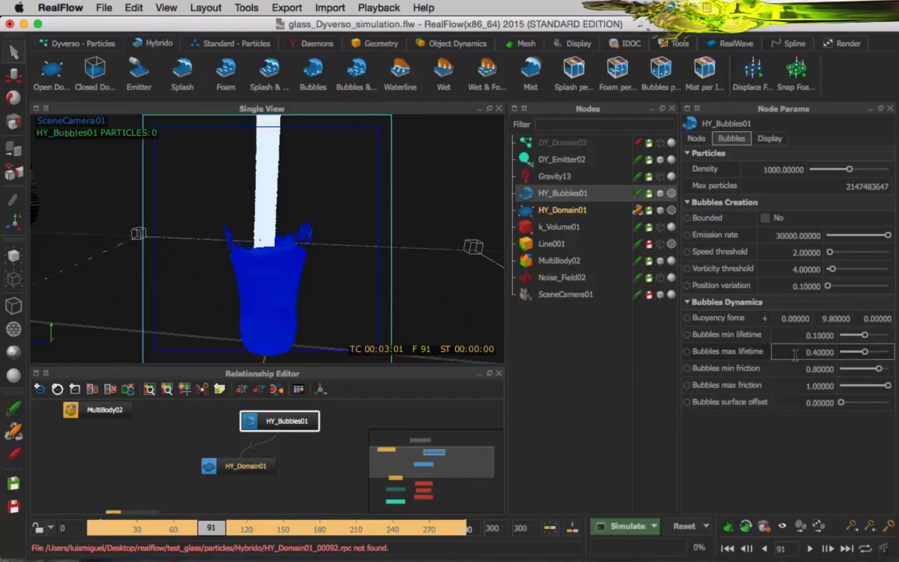
click(633, 528)
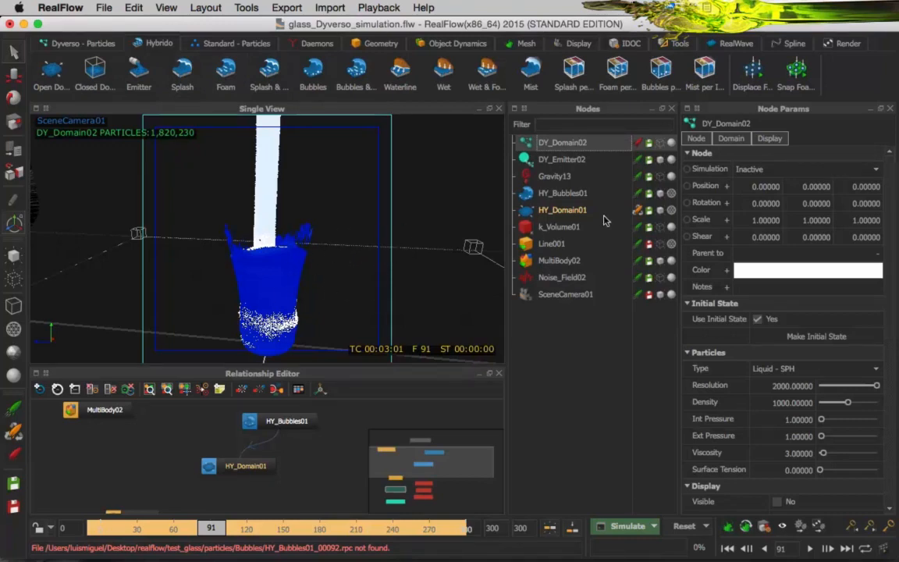
Hide the HY_Domain01 particles and show the DY_Domain02 particles in the viewport.
click(580, 213)
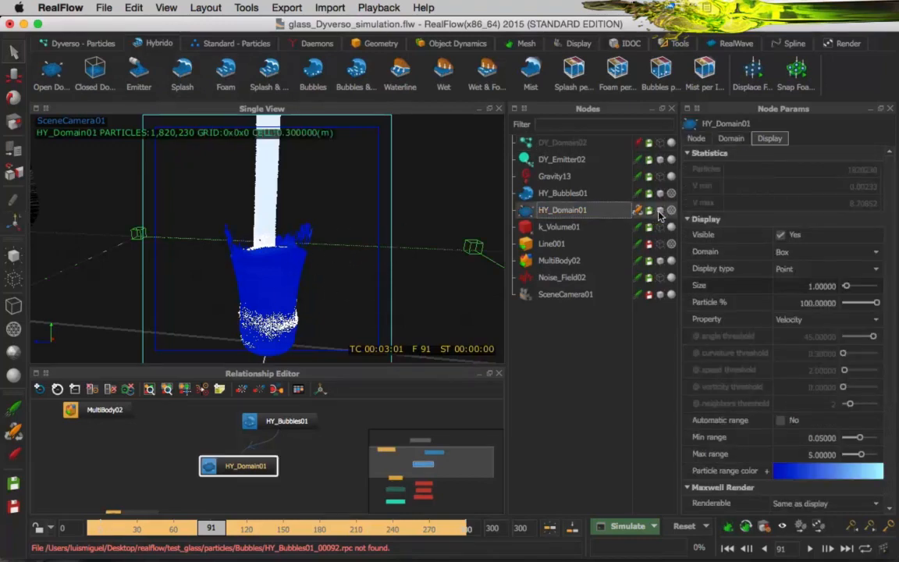
click(660, 211)
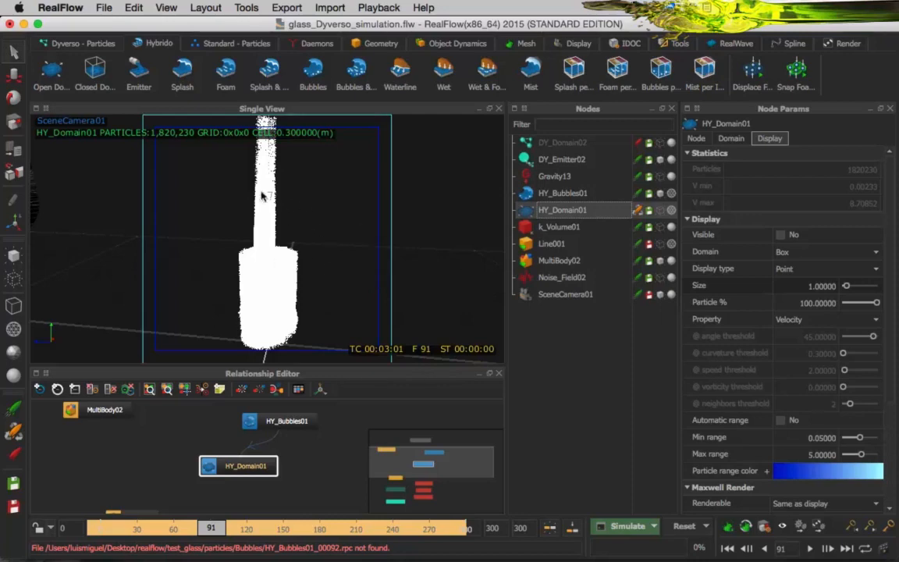
click(567, 144)
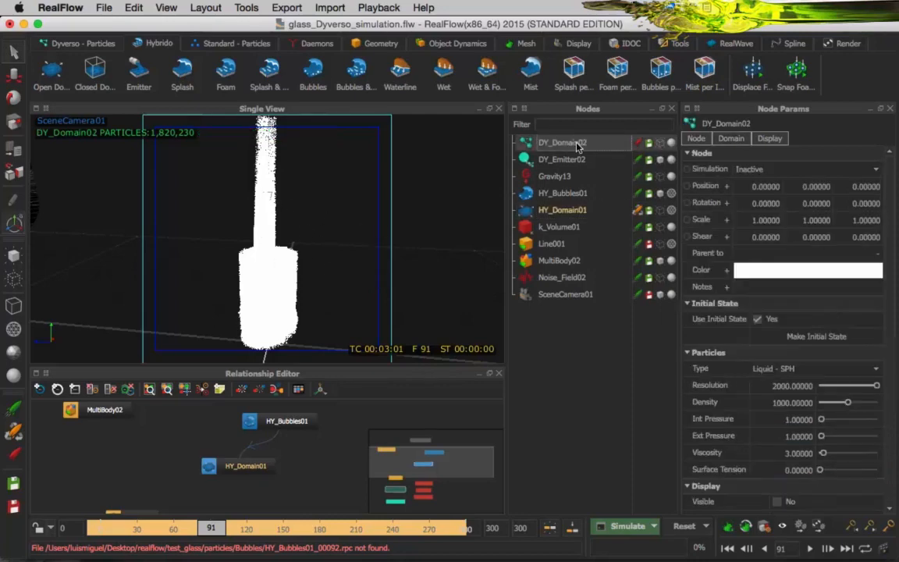
click(661, 143)
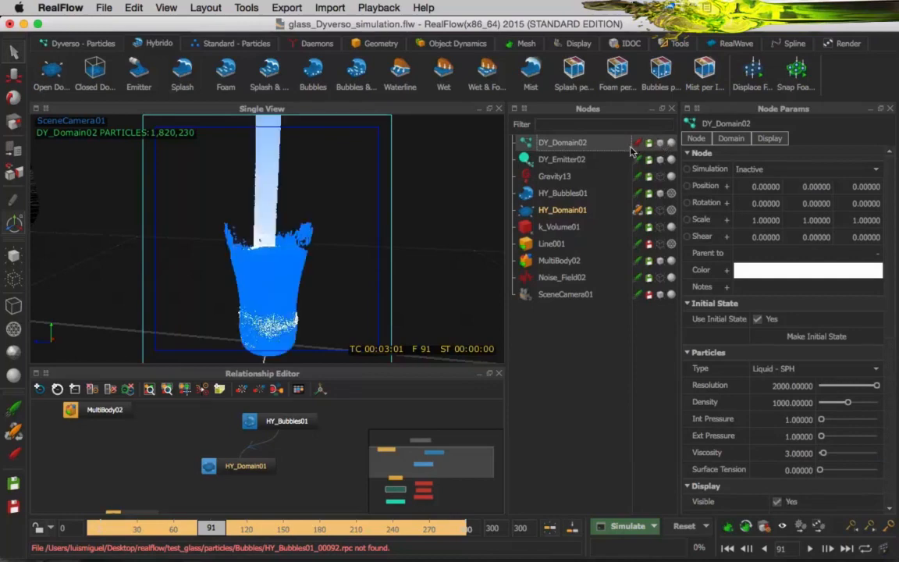